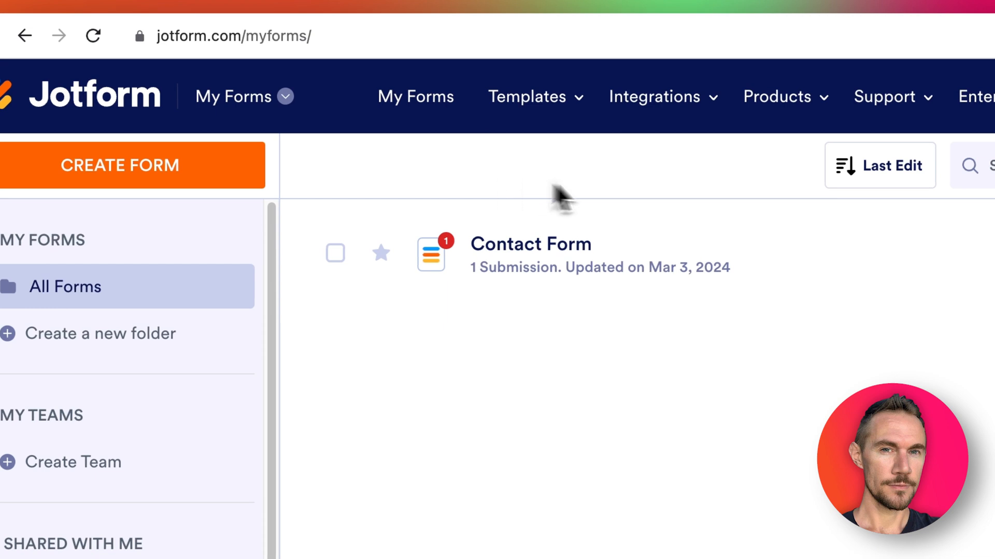
# Select the Contact Form and open it in the Form Builder.
pyautogui.moveTo(507, 88)
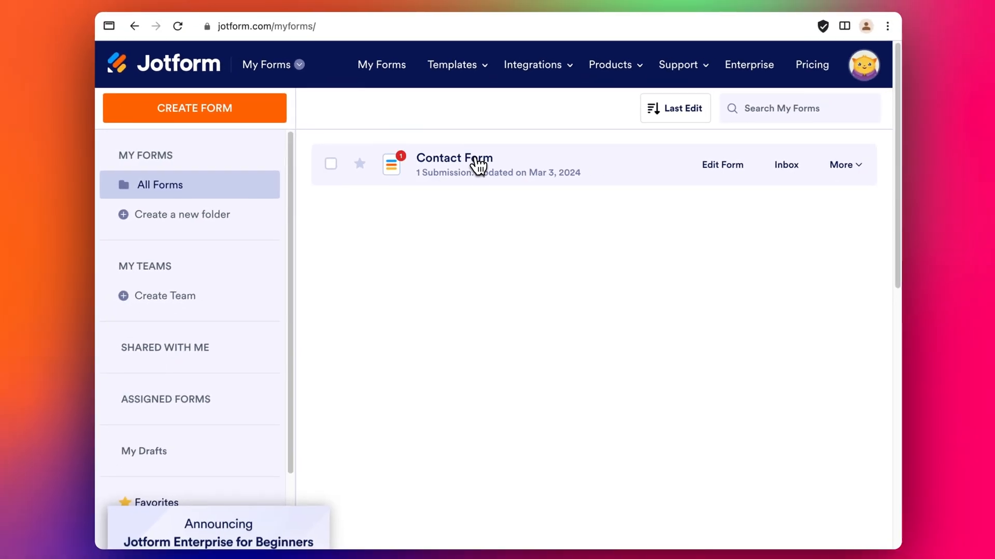
pyautogui.click(476, 165)
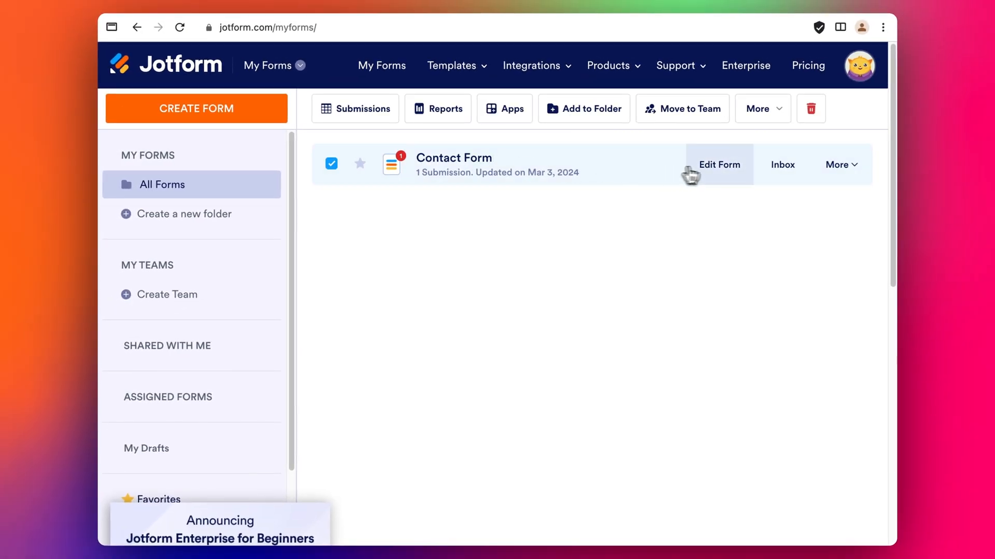
pyautogui.click(689, 171)
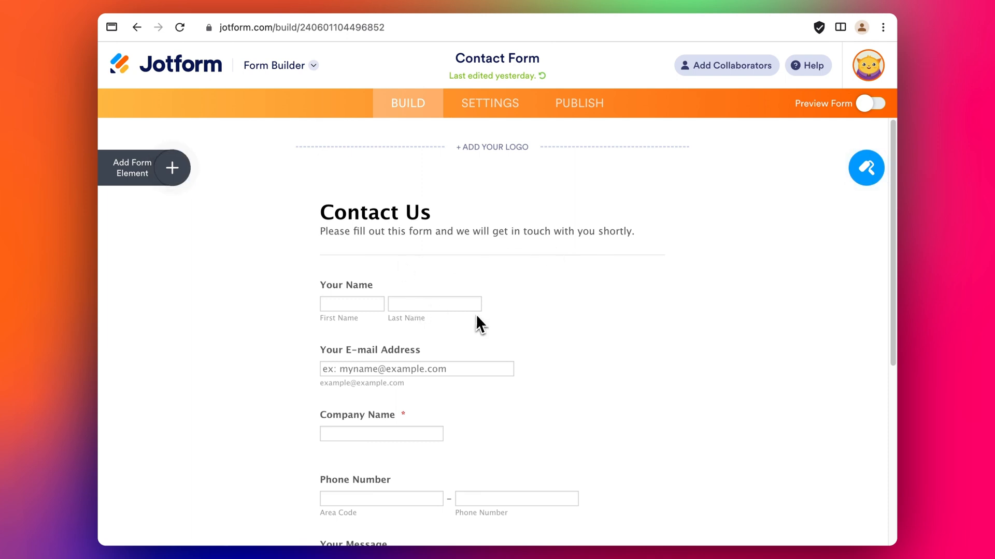
pyautogui.scroll(-1, 518, 324)
pyautogui.scroll(-4, 600, 333)
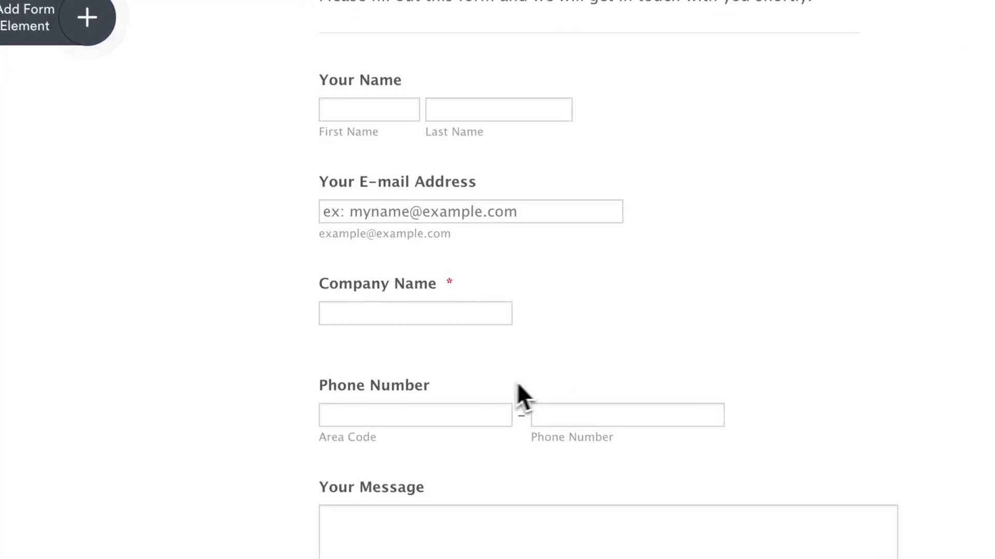
pyautogui.scroll(-1, 445, 355)
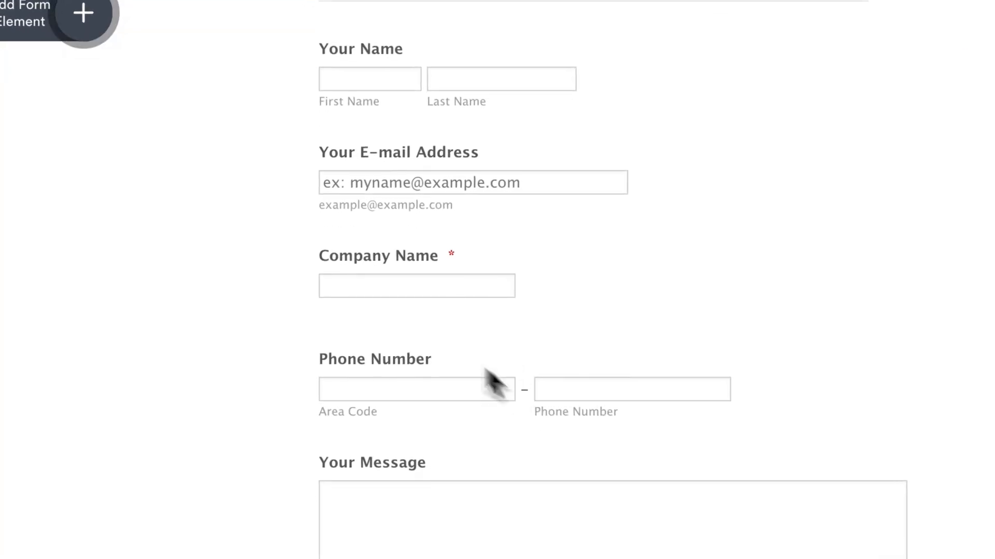
# Browse the addable form elements on the Payments and Basic tabs.
pyautogui.click(52, 85)
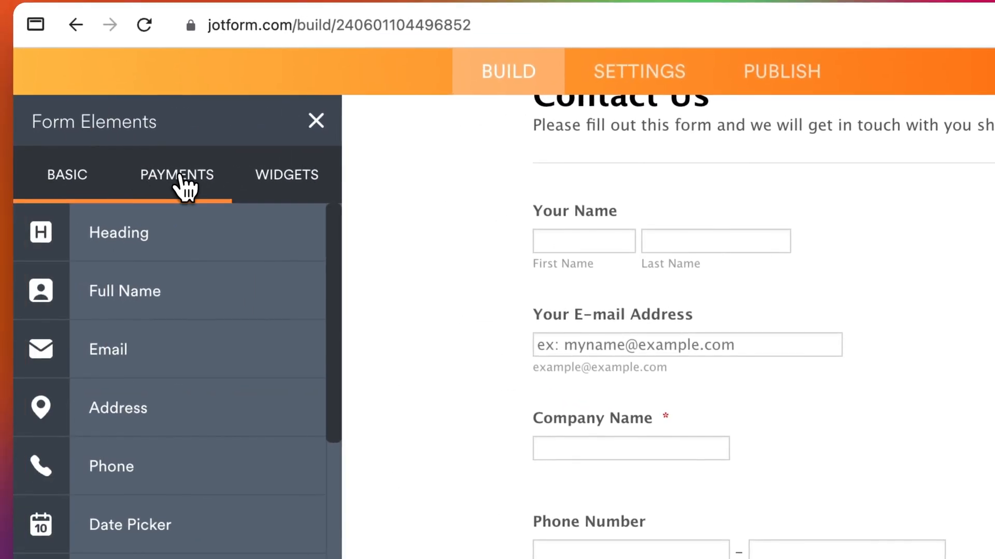
pyautogui.click(179, 176)
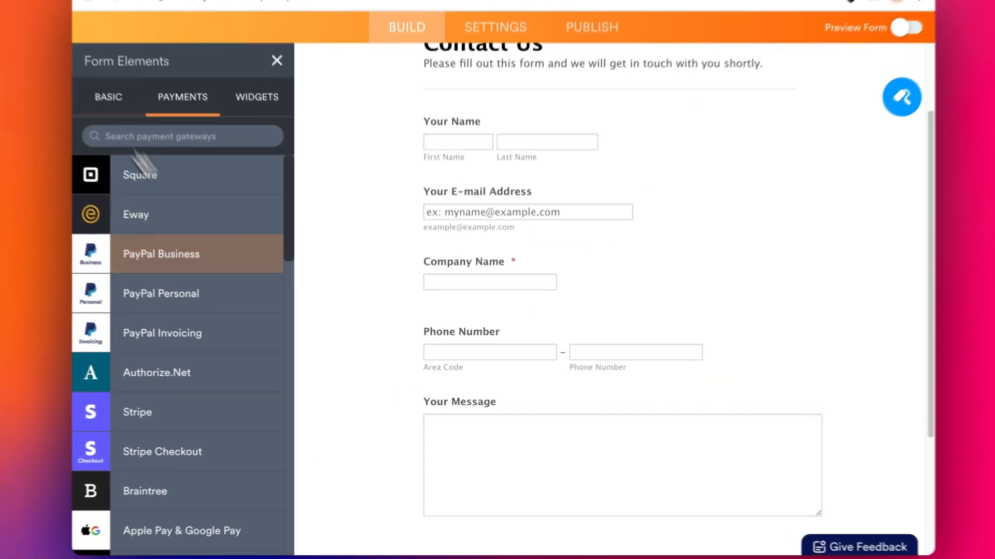
pyautogui.click(36, 179)
pyautogui.scroll(-3, 344, 253)
pyautogui.scroll(-15, 222, 328)
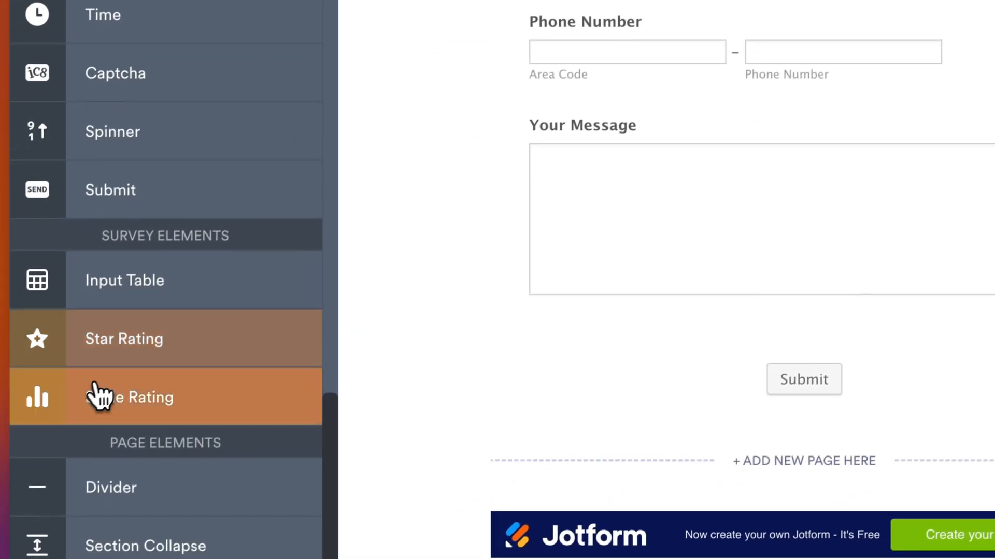
pyautogui.scroll(5, 580, 334)
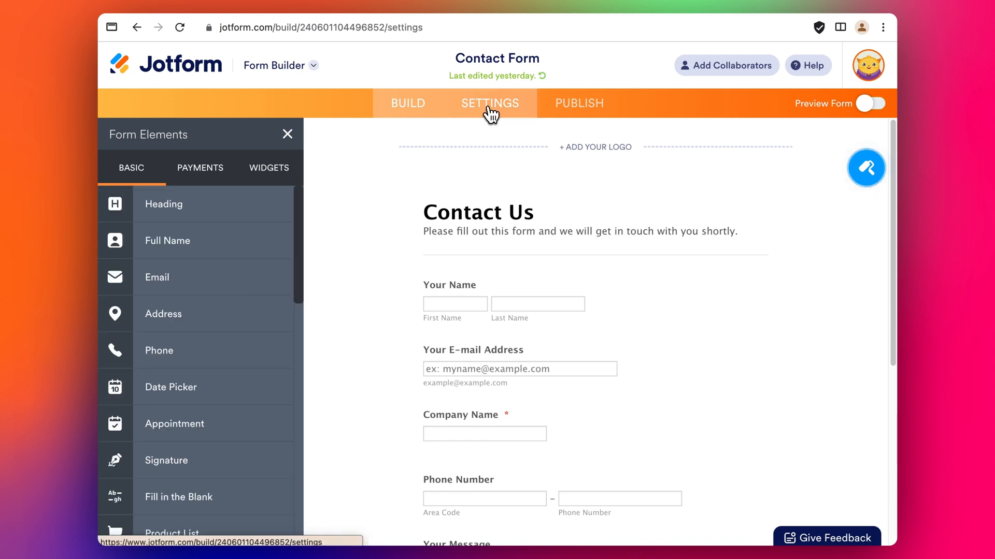
# Go to the form's Integrations settings and search for 'hubspo', then clear the search.
pyautogui.click(488, 107)
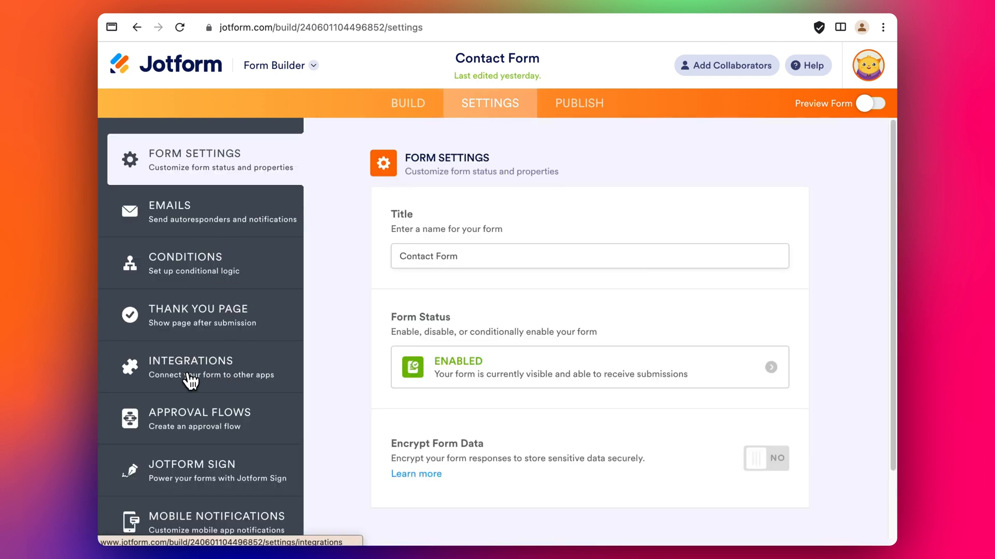
pyautogui.click(187, 382)
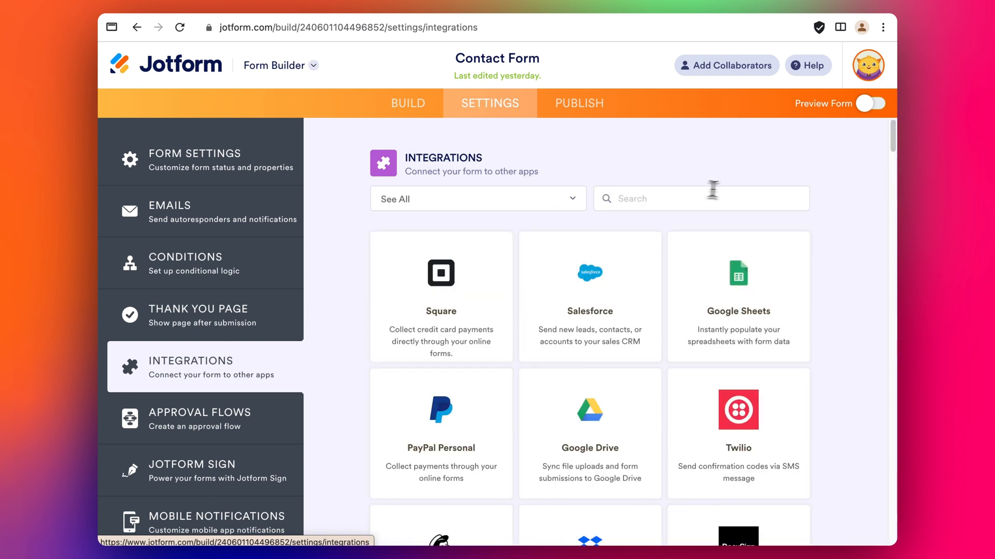
pyautogui.click(718, 190)
pyautogui.write('hubspot')
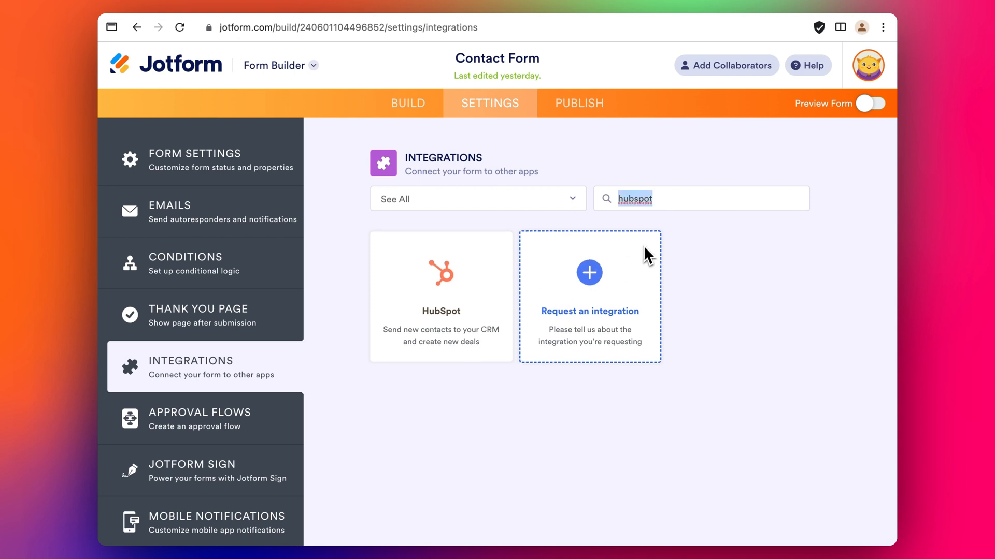
pyautogui.press('BackSpace')
# Scroll the full integrations list and open the HubSpot integration card.
pyautogui.scroll(-1, 717, 322)
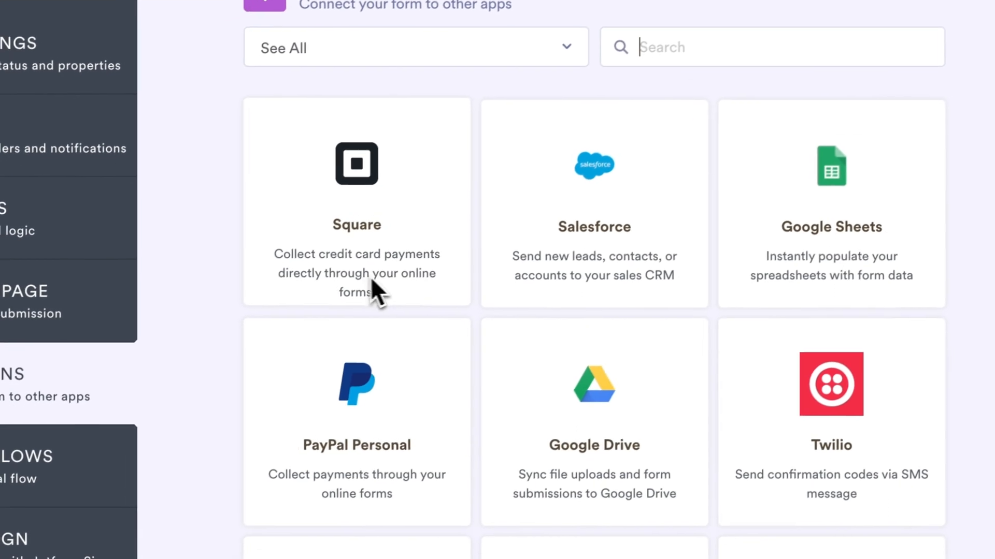
pyautogui.scroll(-3, 466, 332)
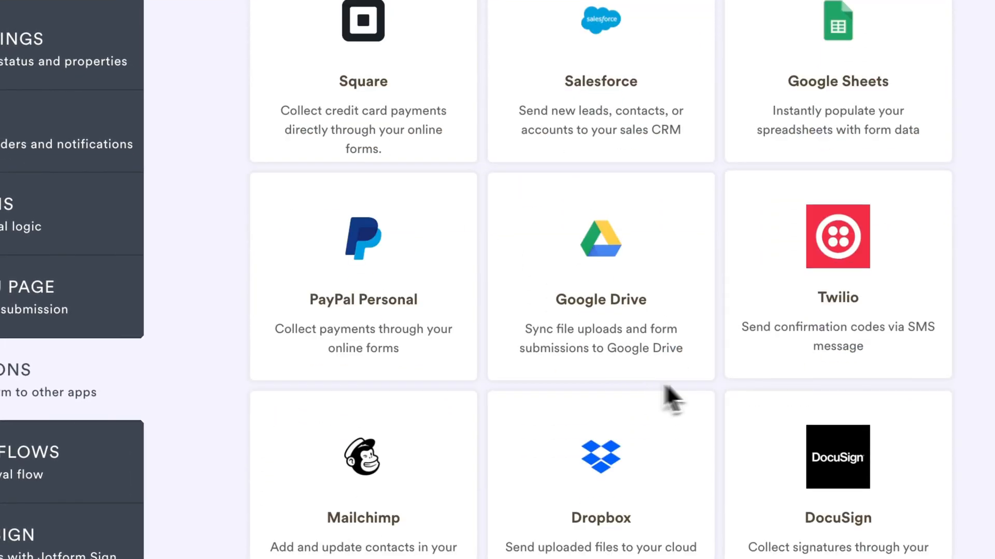
pyautogui.scroll(-5, 666, 388)
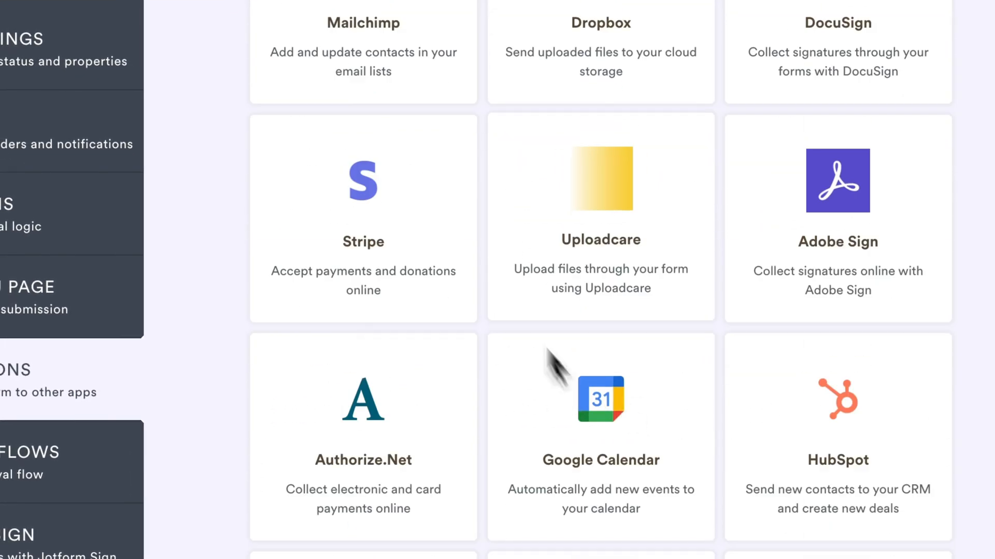
pyautogui.scroll(-2, 606, 296)
pyautogui.scroll(1, 667, 244)
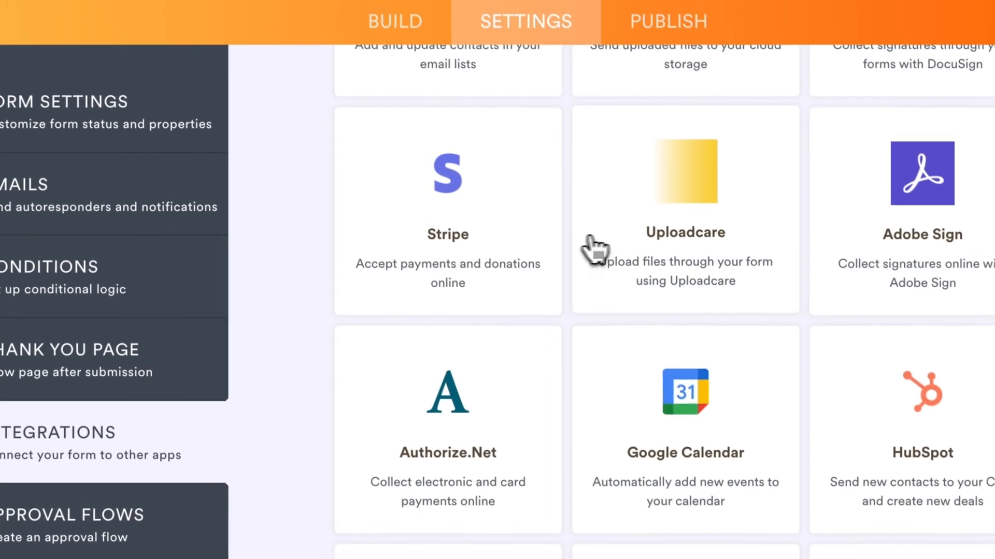
pyautogui.scroll(-1, 758, 404)
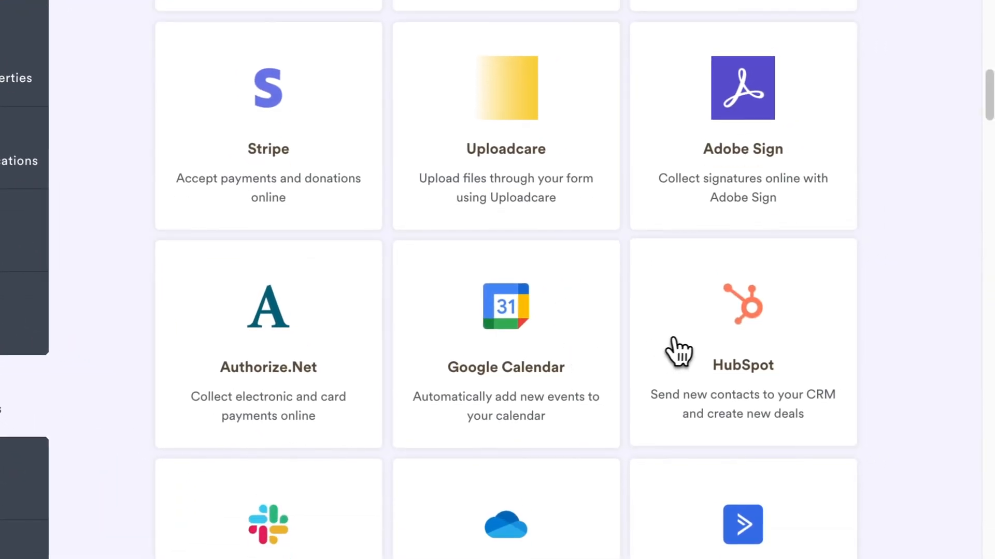
pyautogui.click(759, 344)
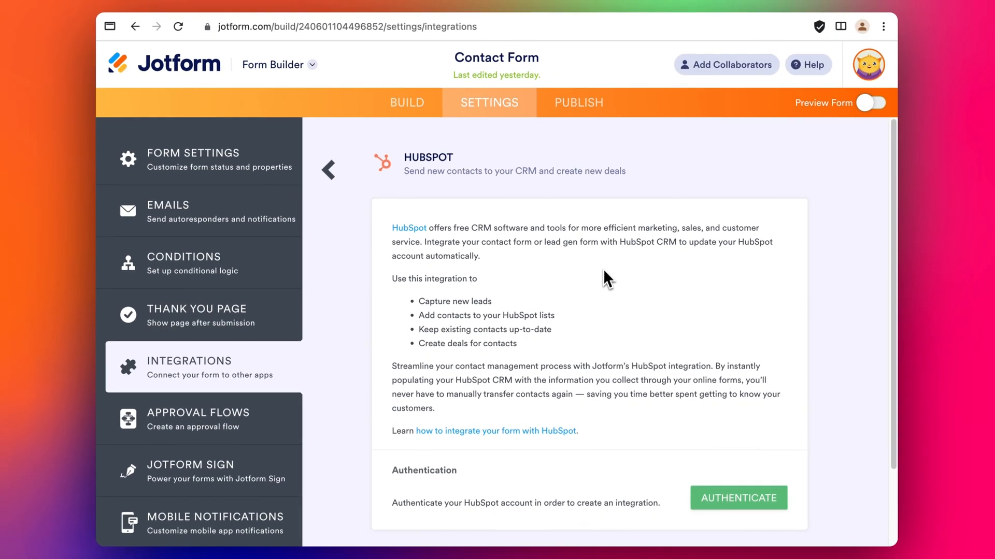
# Authenticate with the chosen HubSpot account, accept the app terms and connect Jotform.
pyautogui.scroll(-1, 435, 169)
pyautogui.click(741, 476)
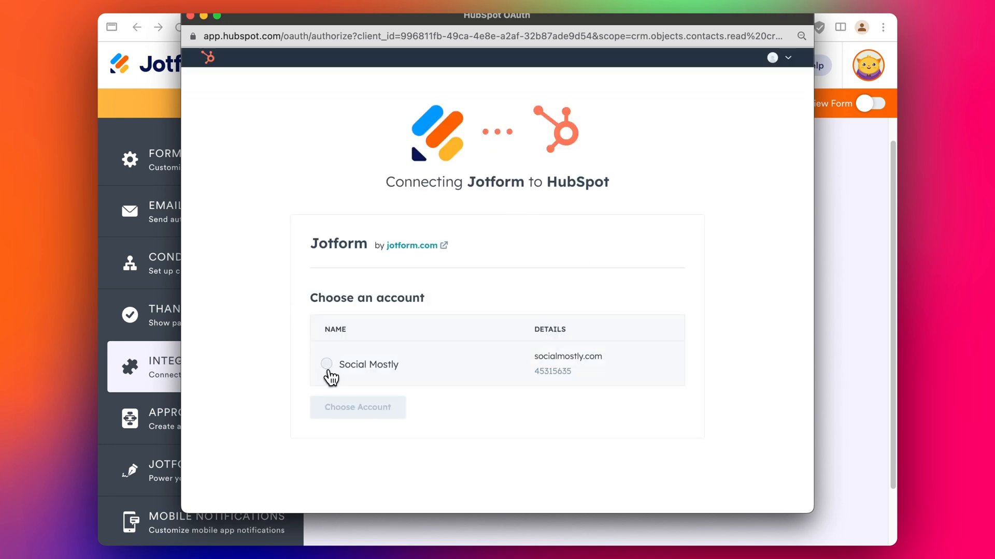
pyautogui.click(327, 365)
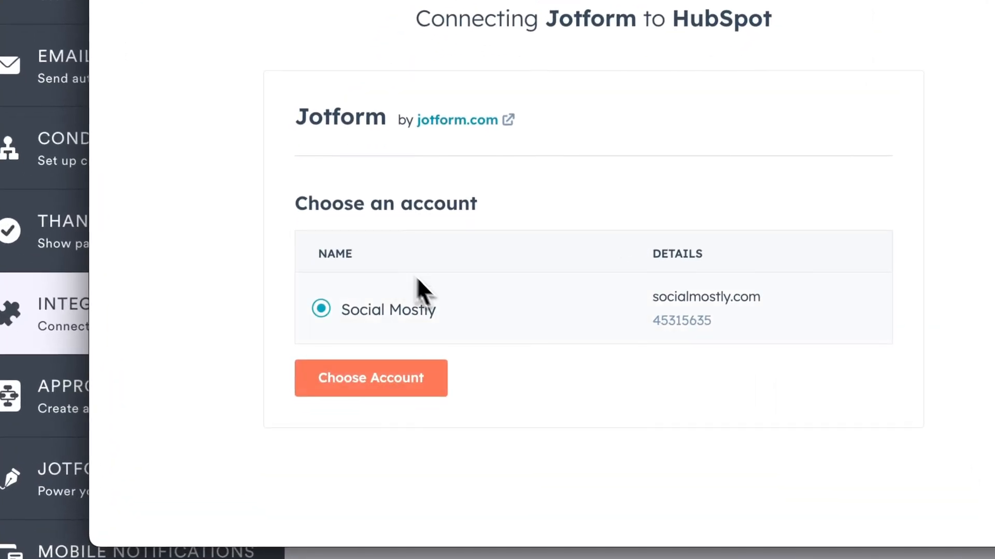
pyautogui.click(393, 388)
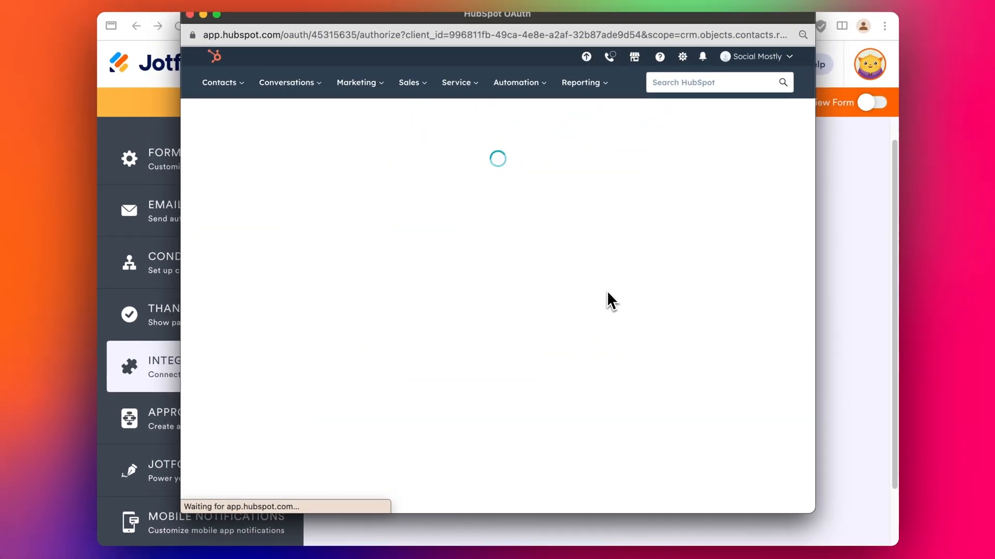
pyautogui.scroll(-4, 604, 299)
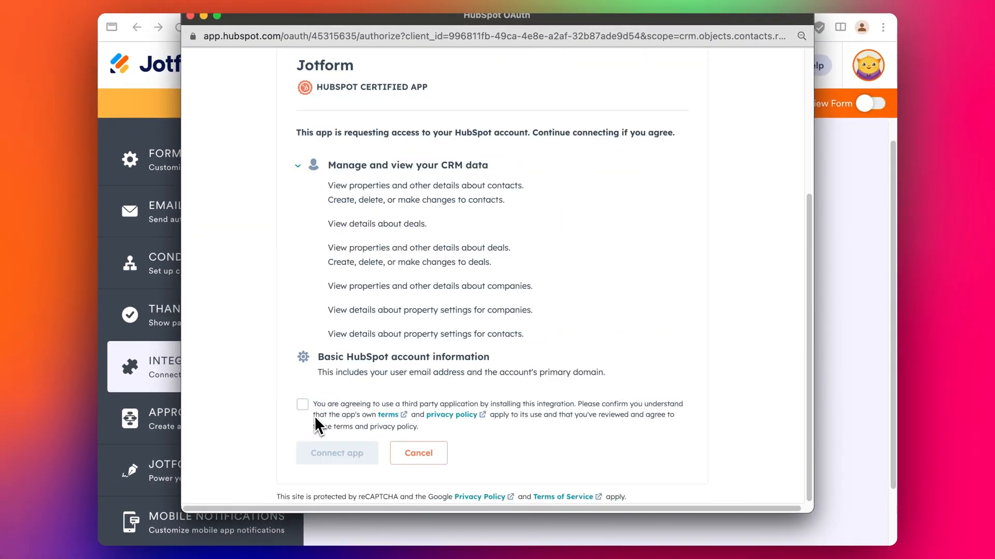
pyautogui.click(301, 403)
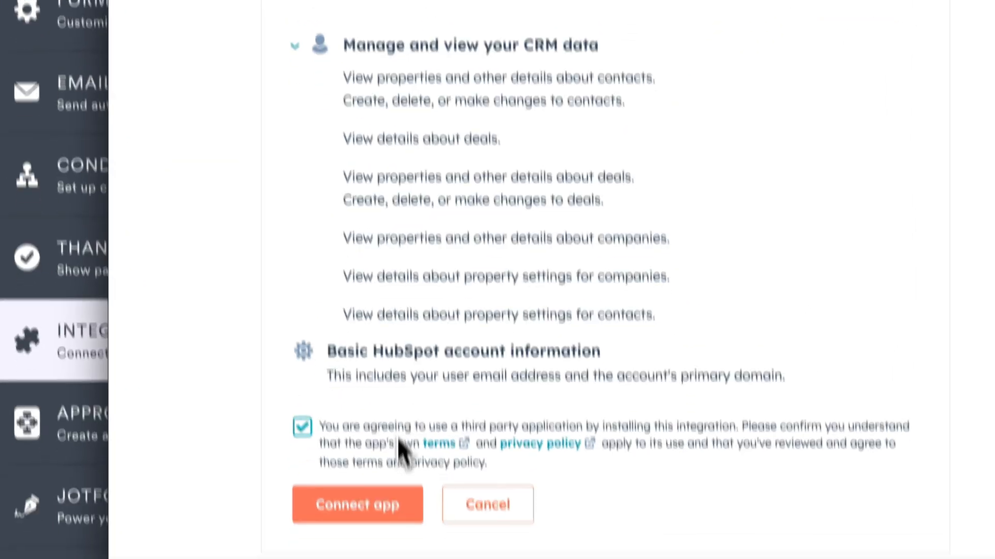
pyautogui.click(409, 546)
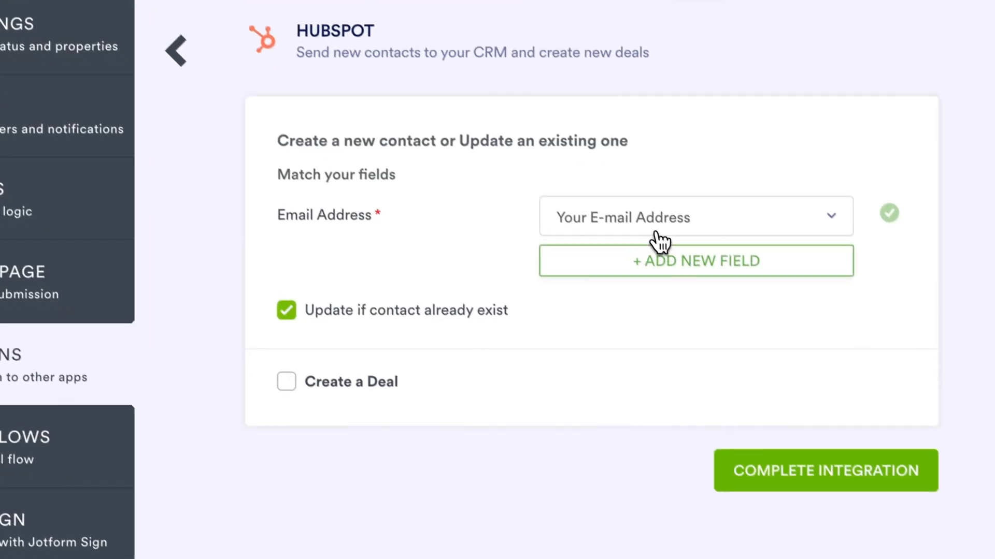
# Check the Email Address mapping, then map HubSpot First Name to Your Name - First Name.
pyautogui.click(711, 294)
pyautogui.click(647, 212)
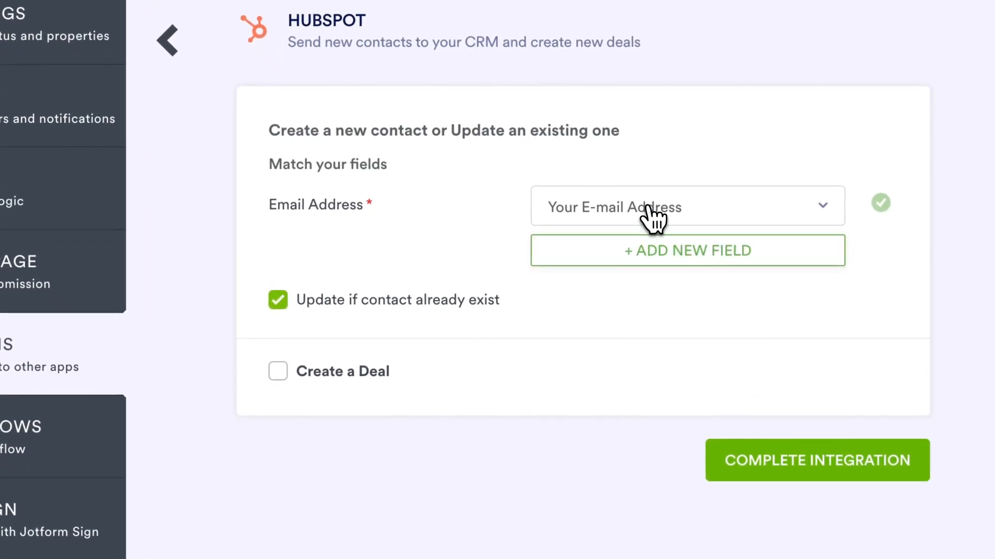
pyautogui.click(645, 243)
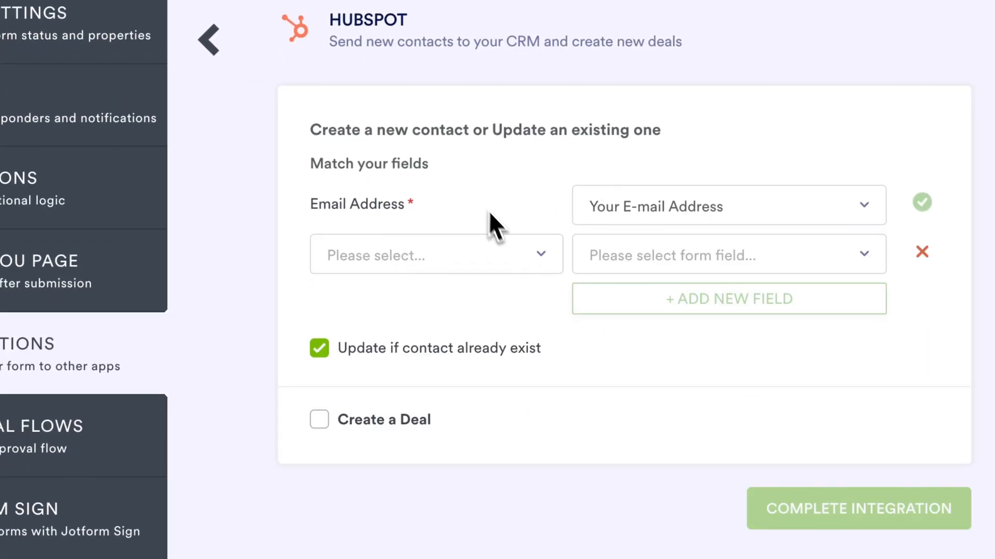
pyautogui.click(417, 256)
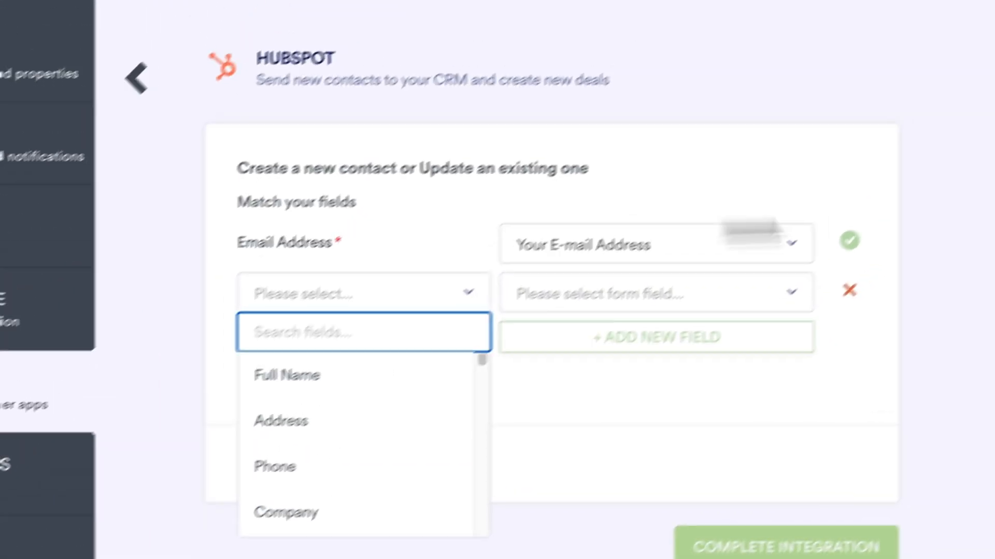
pyautogui.click(793, 297)
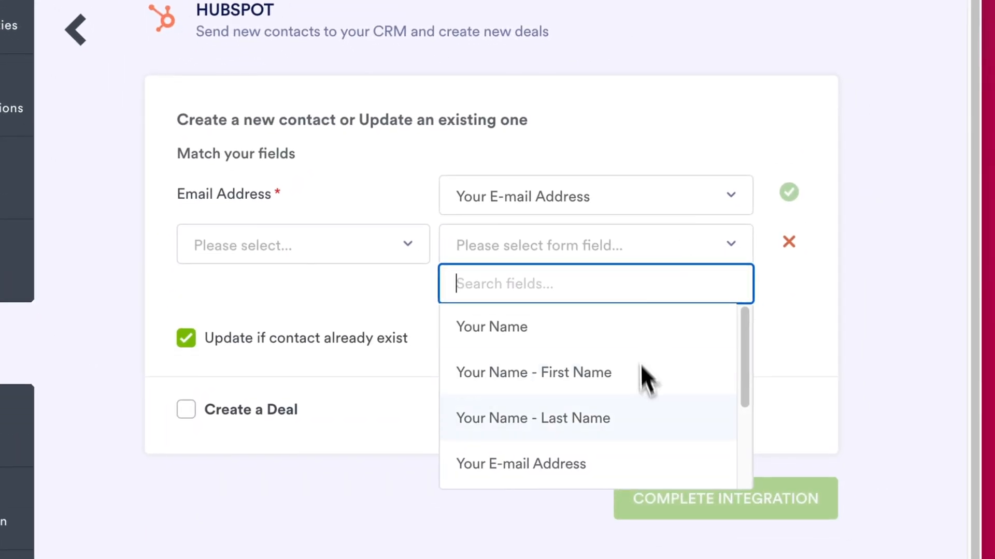
pyautogui.click(288, 251)
pyautogui.write('f')
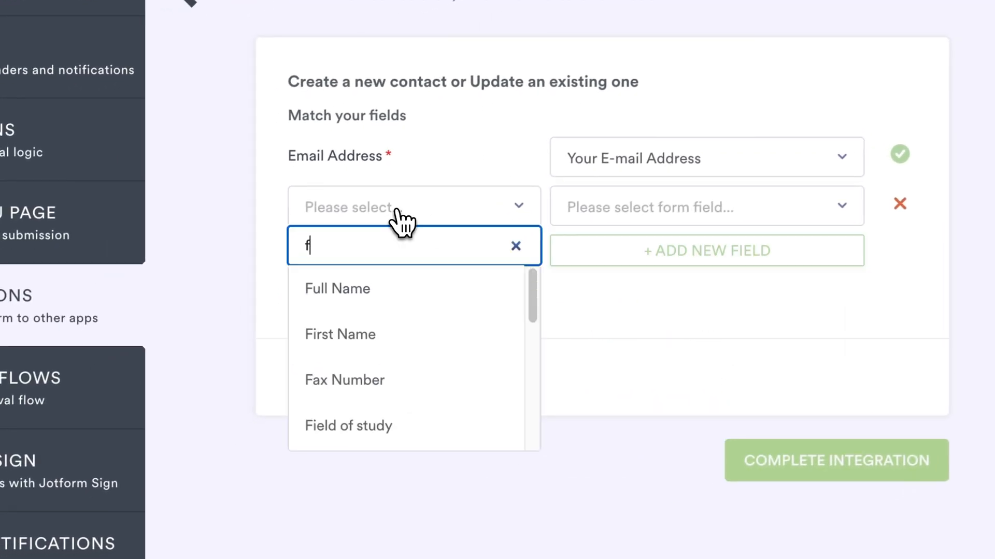
pyautogui.write('irst')
pyautogui.click(352, 298)
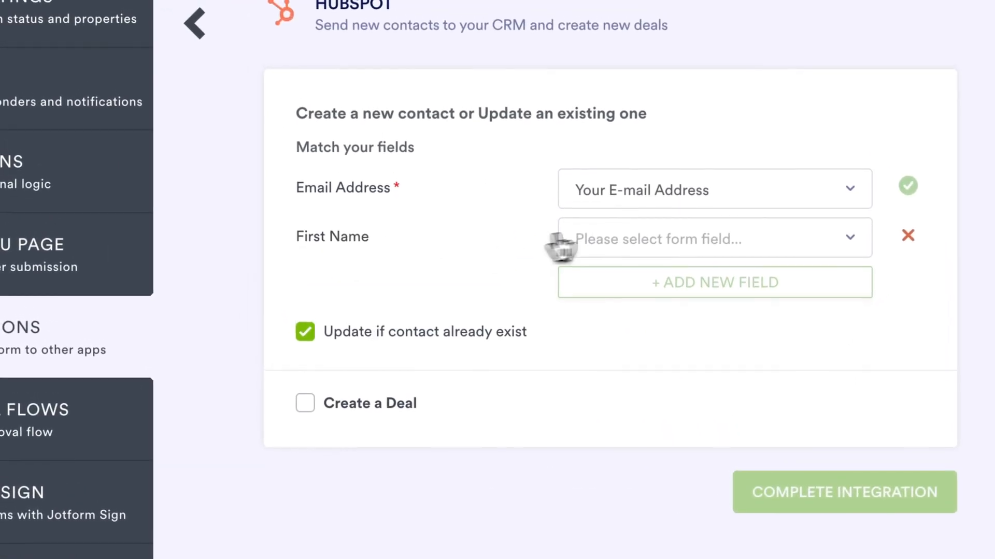
pyautogui.click(623, 208)
pyautogui.click(682, 368)
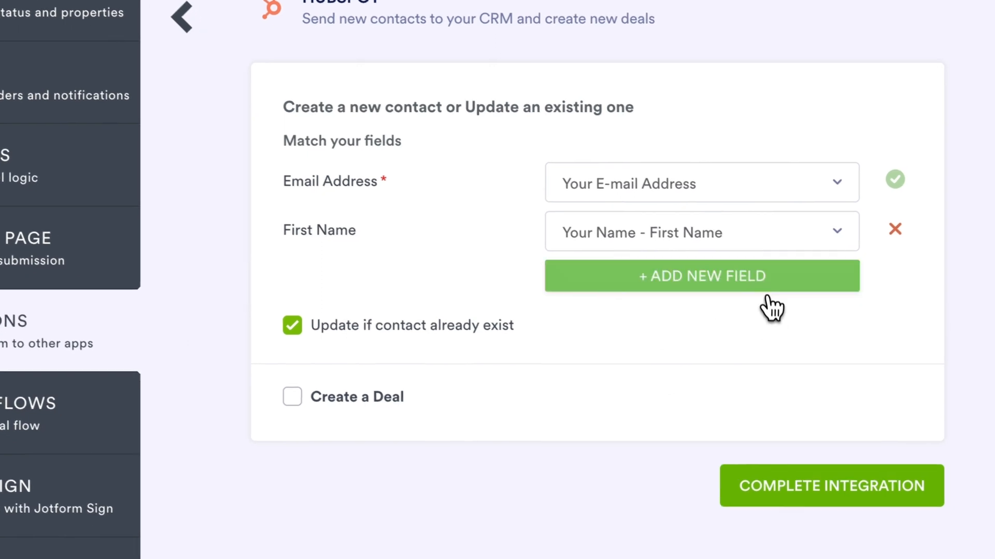
# Add a row mapping HubSpot Last Name to Your Name - Last Name.
pyautogui.click(774, 287)
pyautogui.click(390, 290)
pyautogui.write('last')
pyautogui.click(358, 357)
pyautogui.click(674, 269)
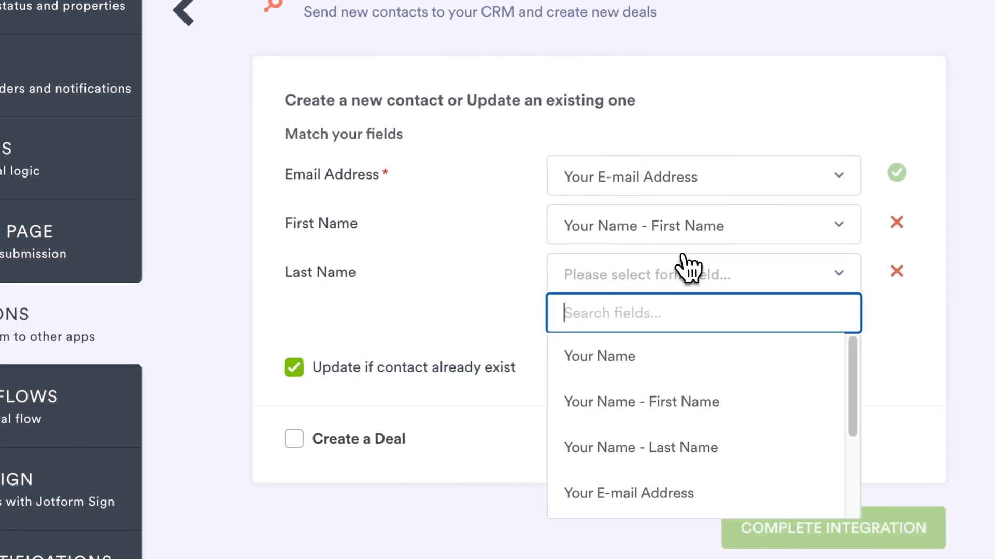
pyautogui.write('las')
pyautogui.click(673, 356)
# Add a row mapping HubSpot Phone to the form's Phone Number field.
pyautogui.click(701, 317)
pyautogui.click(689, 322)
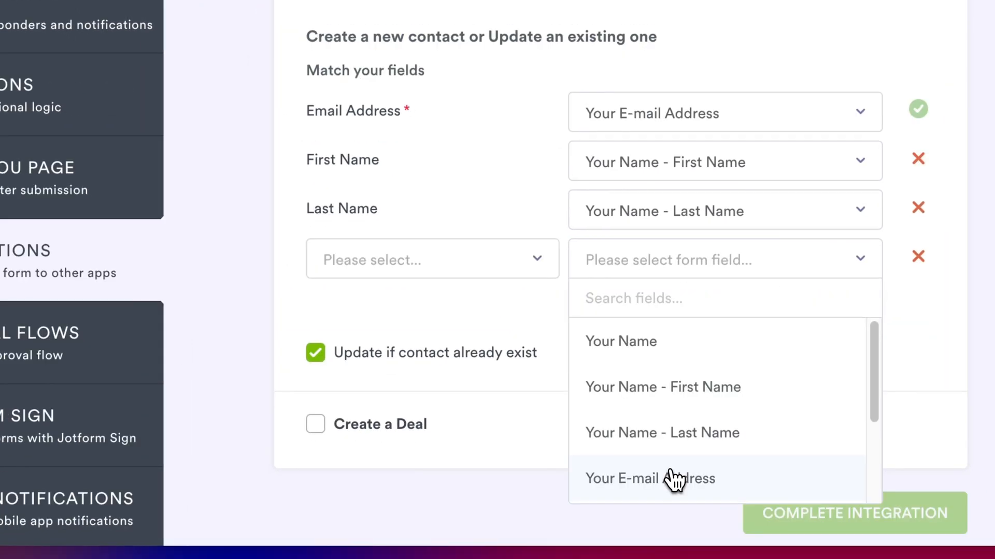
pyautogui.scroll(-1, 644, 430)
pyautogui.click(644, 521)
pyautogui.click(409, 260)
pyautogui.write('phone')
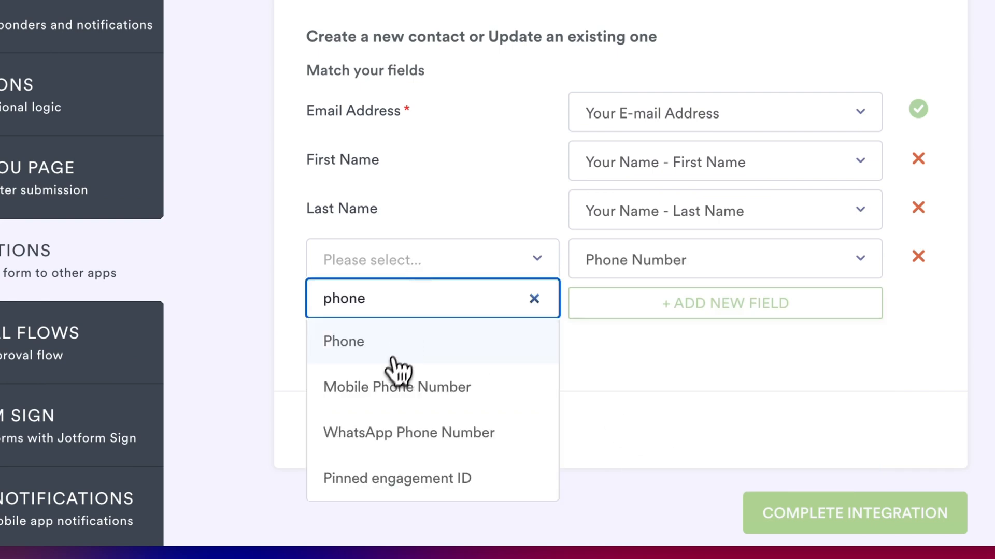
pyautogui.click(391, 355)
# Add a row mapping HubSpot Company to the form's Company Name field.
pyautogui.click(695, 353)
pyautogui.click(695, 352)
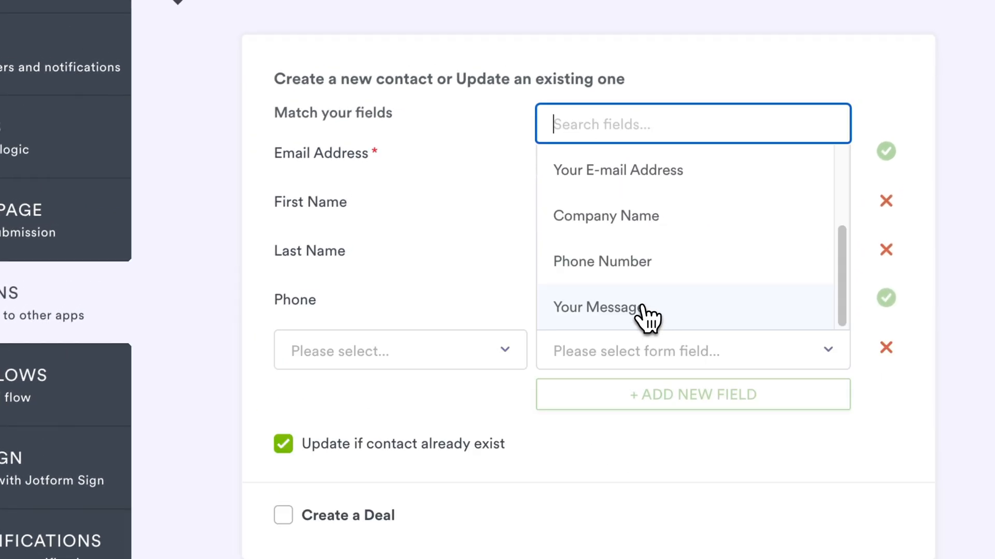
pyautogui.click(634, 216)
pyautogui.click(396, 354)
pyautogui.write('company')
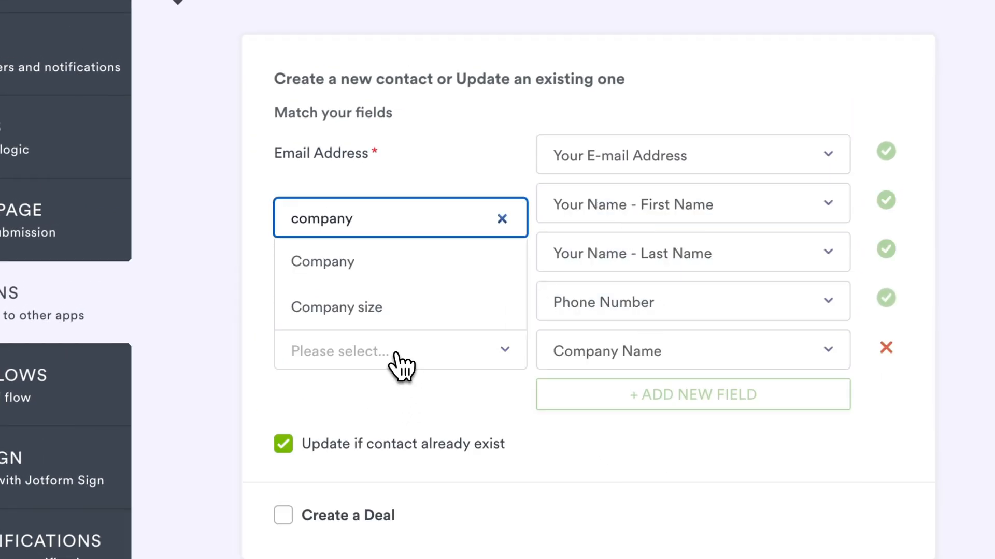
pyautogui.click(373, 284)
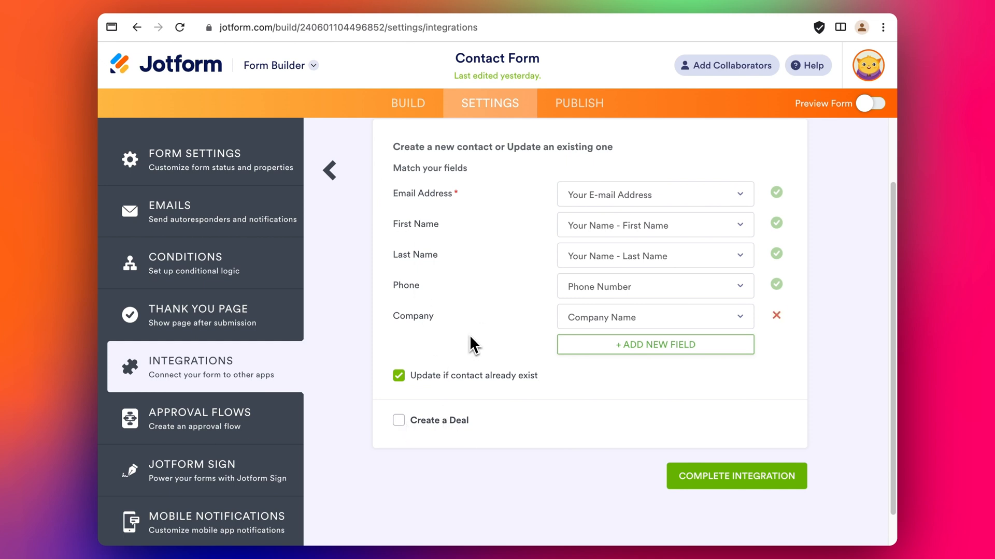
# Enable deal creation with the deal stage set to Appointment Scheduled.
pyautogui.click(455, 422)
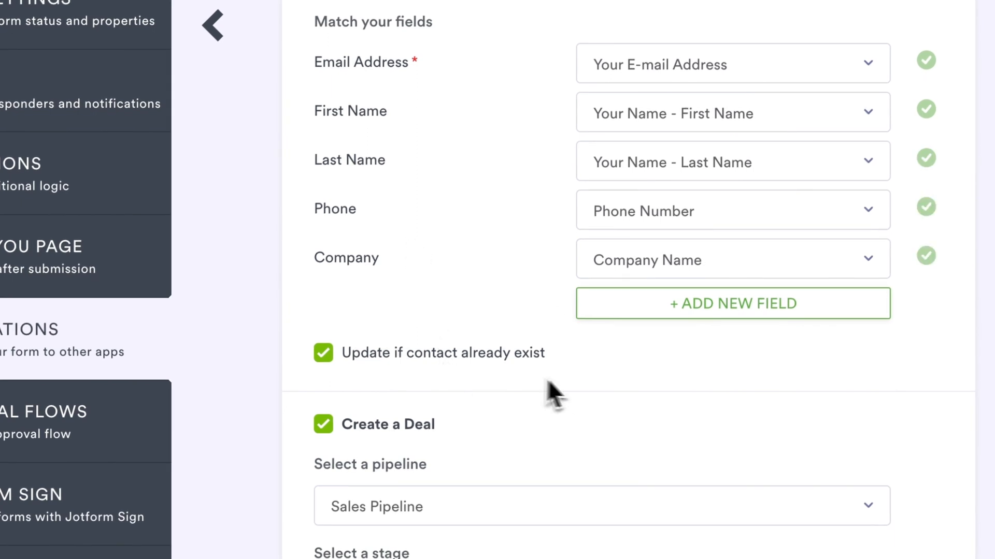
pyautogui.scroll(-3, 507, 429)
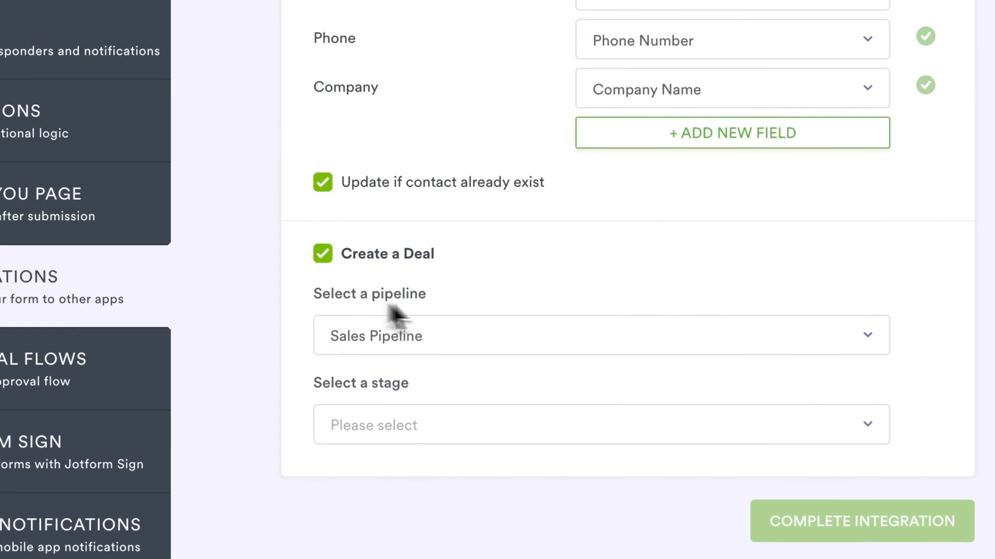
pyautogui.click(415, 430)
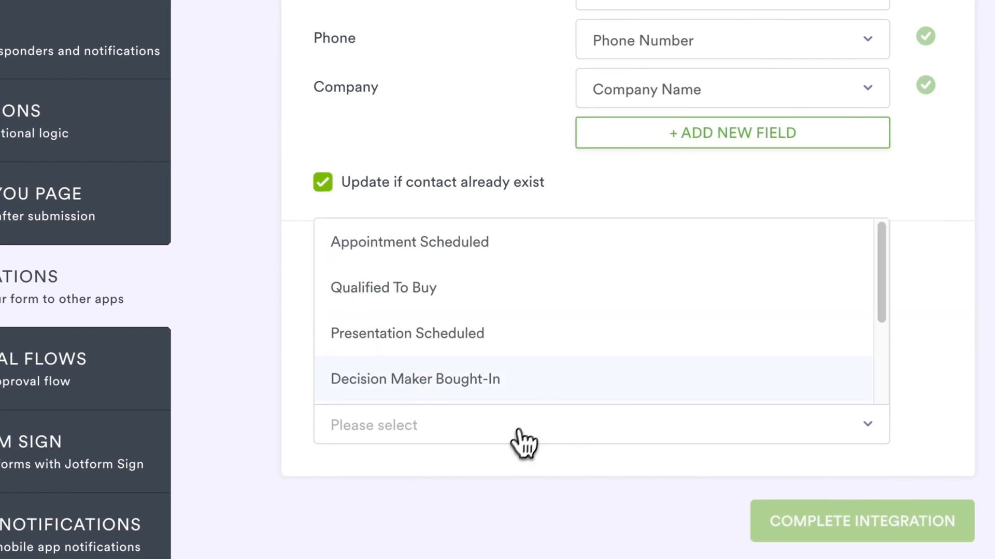
pyautogui.click(470, 241)
# Keep Deal Name mapped to Company Name, remove the extra deal row, and complete the integration.
pyautogui.scroll(-5, 470, 258)
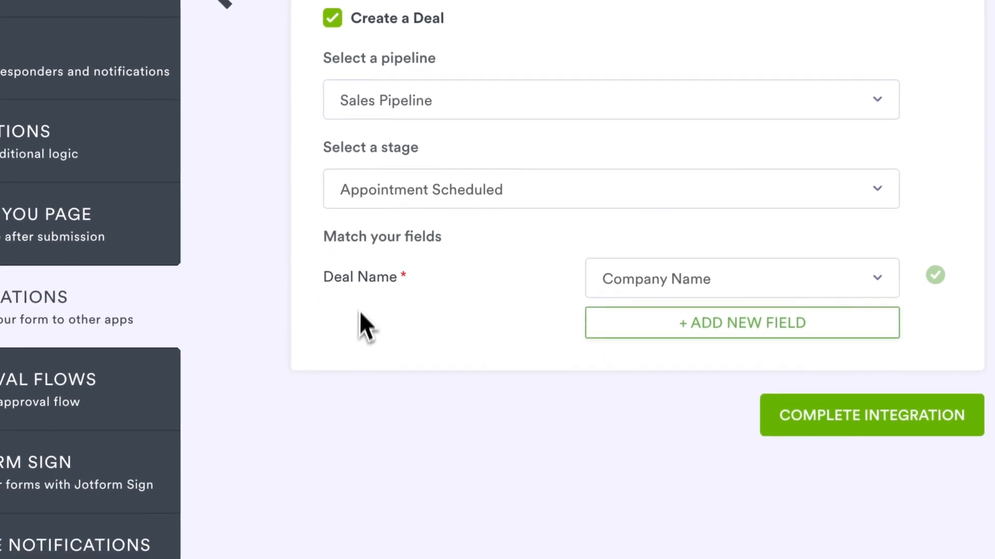
pyautogui.click(673, 290)
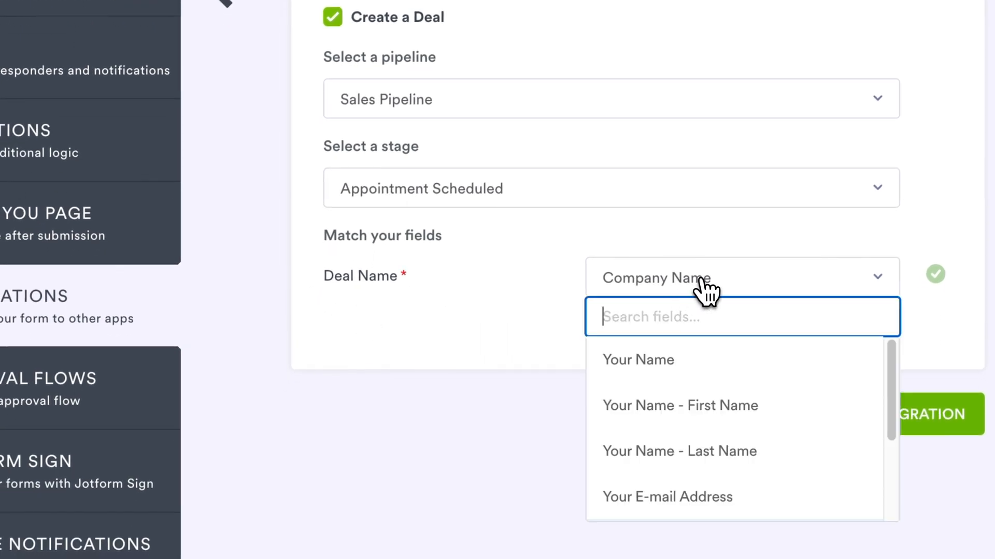
pyautogui.click(699, 279)
pyautogui.click(648, 314)
pyautogui.click(424, 332)
pyautogui.scroll(-3, 406, 413)
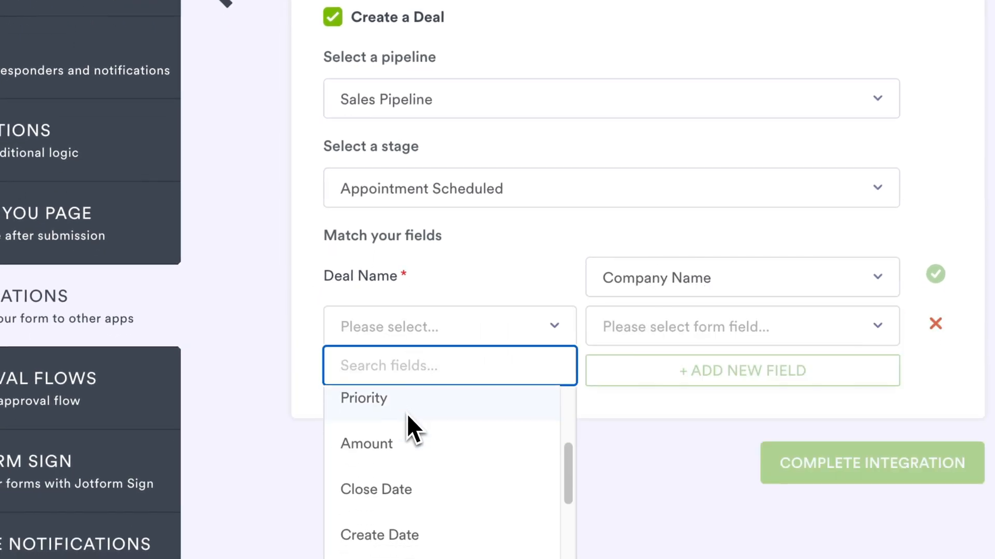
pyautogui.scroll(3, 408, 417)
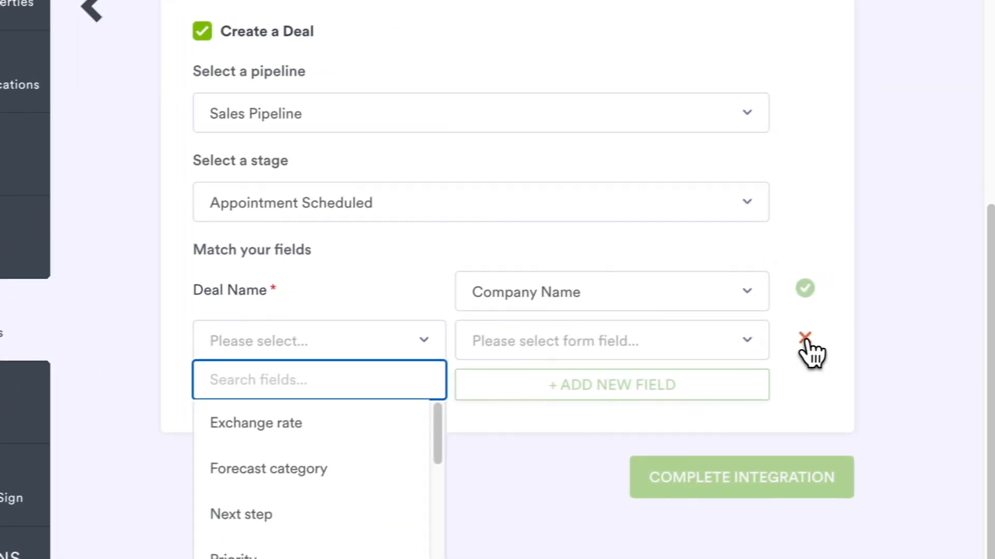
pyautogui.click(935, 323)
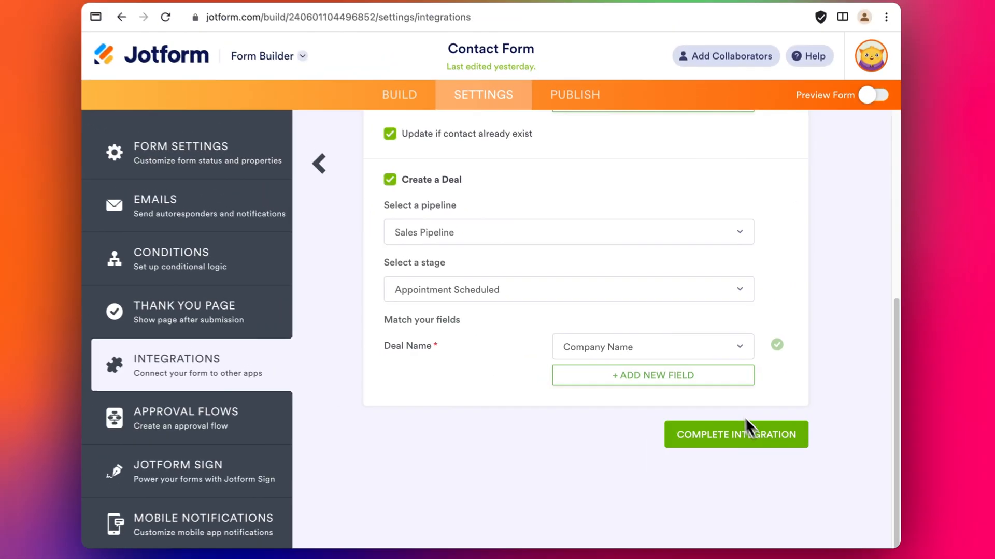
pyautogui.scroll(5, 544, 375)
pyautogui.scroll(-3, 560, 420)
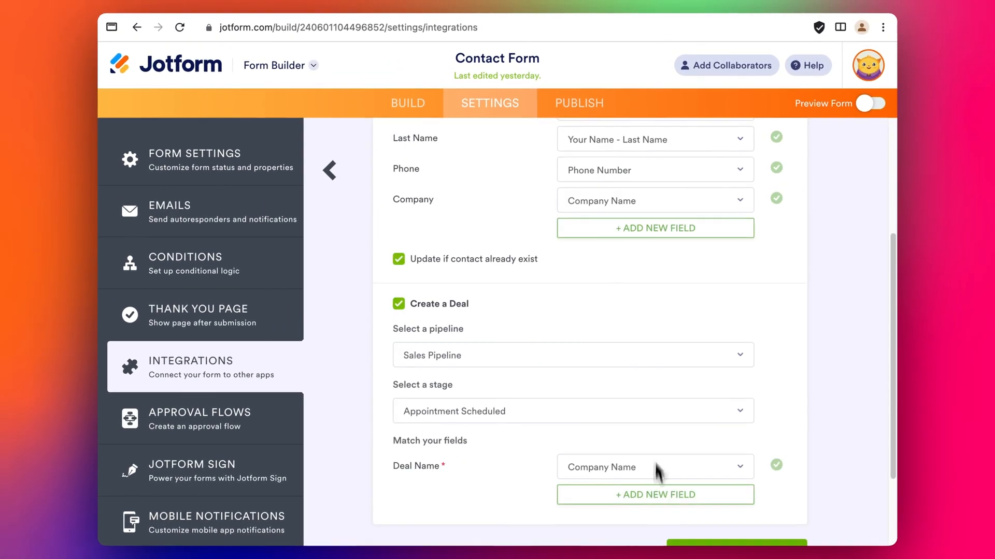
pyautogui.scroll(-2, 813, 511)
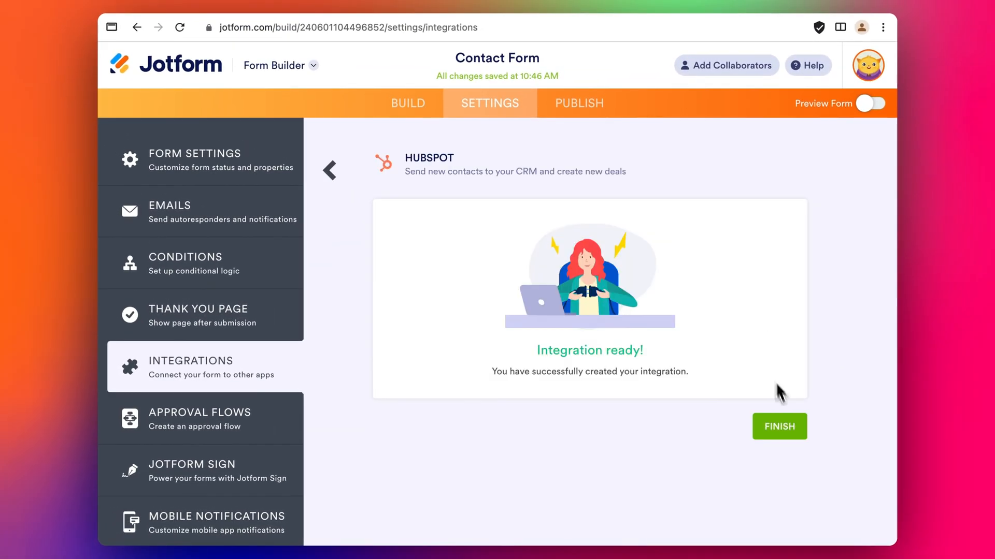
pyautogui.click(780, 426)
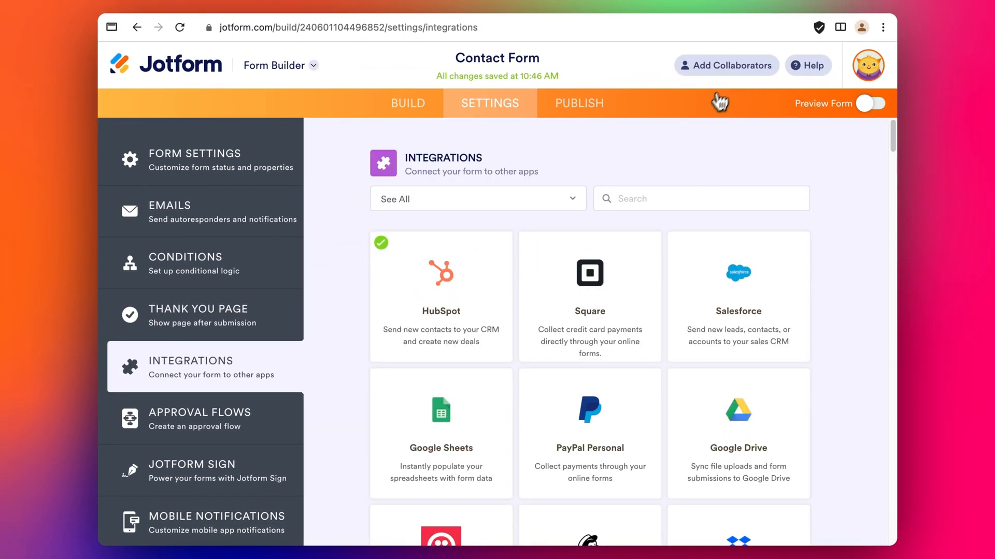
# Open the live form in a new tab and enter the test contact's first name, last name and e-mail.
pyautogui.click(570, 109)
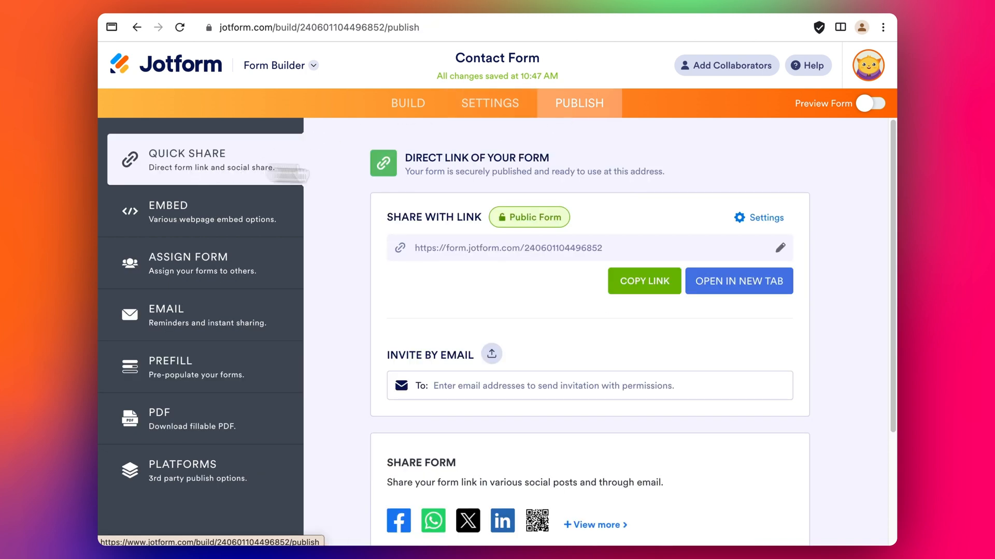
pyautogui.click(730, 282)
pyautogui.click(345, 167)
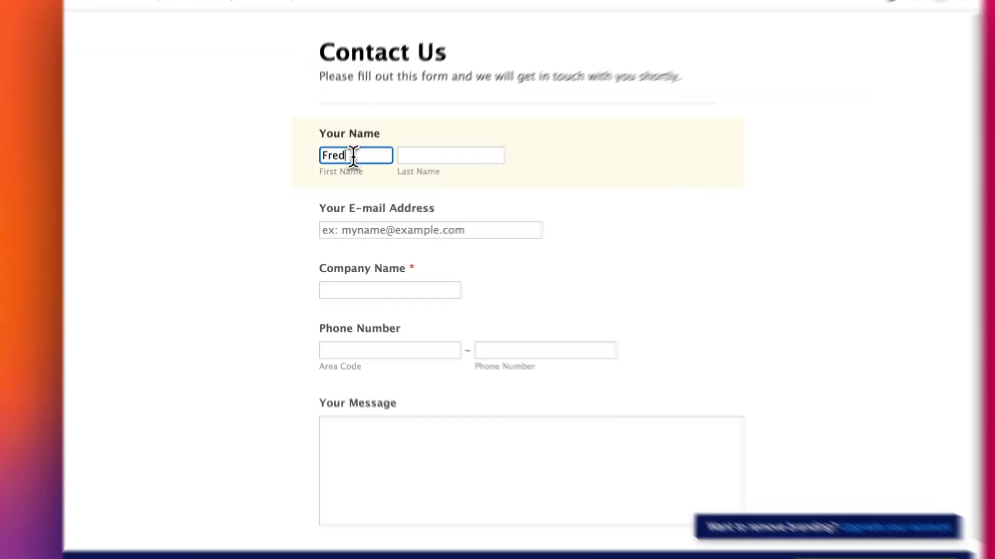
pyautogui.press('Tab')
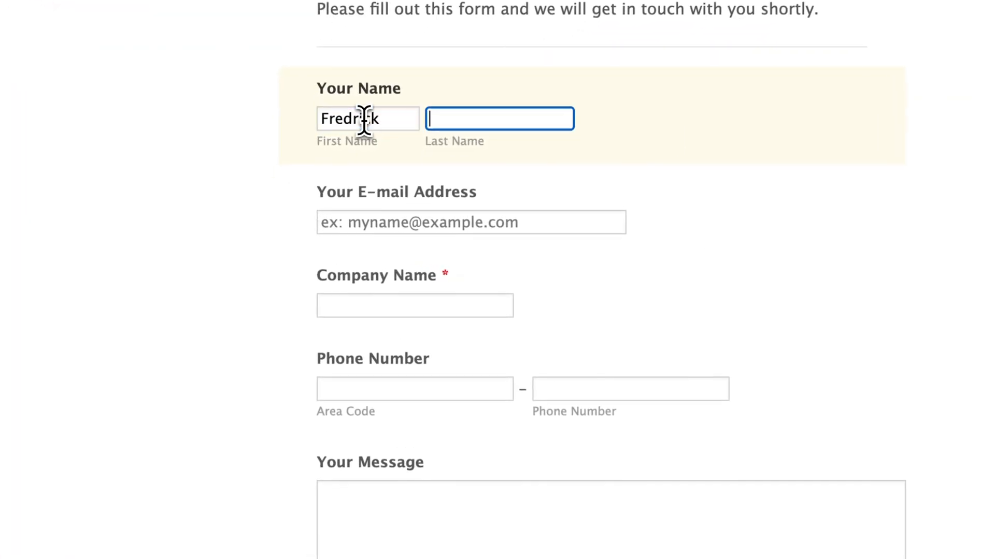
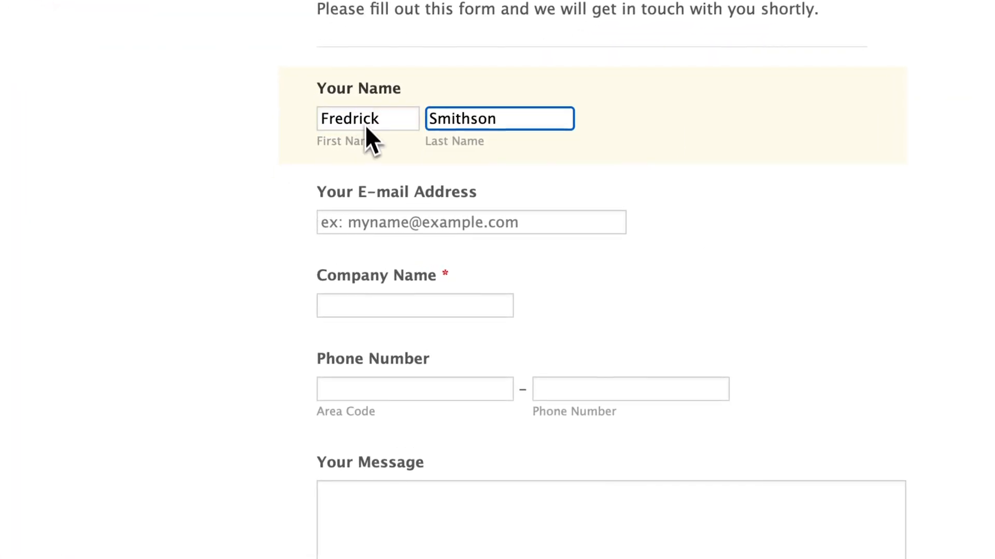
pyautogui.press('Tab')
# Fill in company Interplanetary, the contact's phone number and an 'Interested' message.
pyautogui.press('Tab')
pyautogui.write('Interplanetary')
pyautogui.press('Tab')
pyautogui.write('123')
pyautogui.click(567, 391)
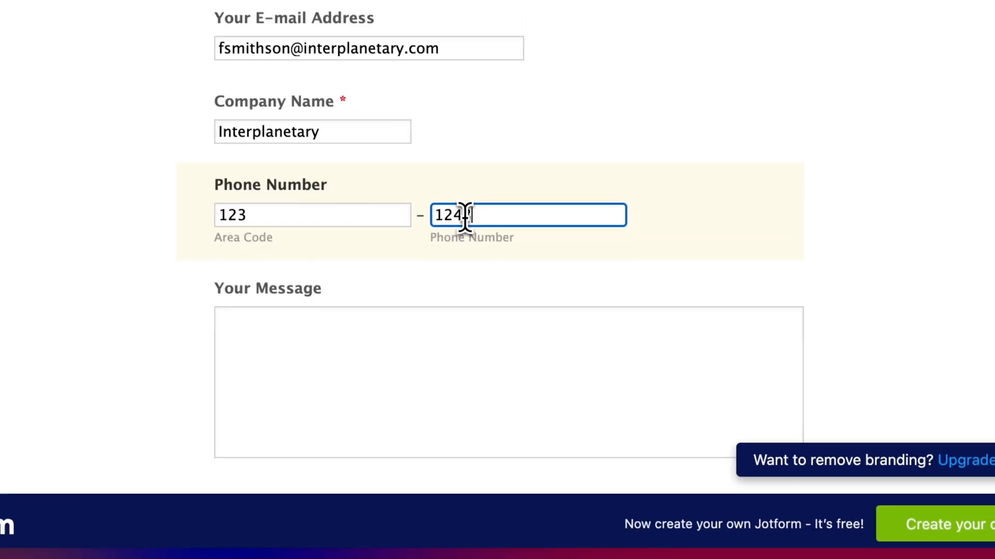
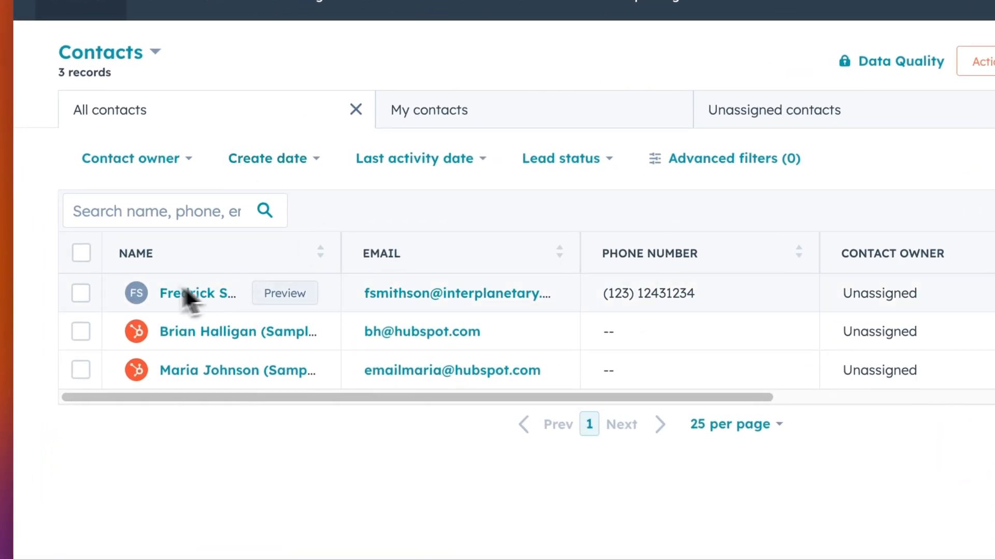
# Open the new HubSpot contact and check that its e-mail came from the Jotform integration.
pyautogui.click(194, 300)
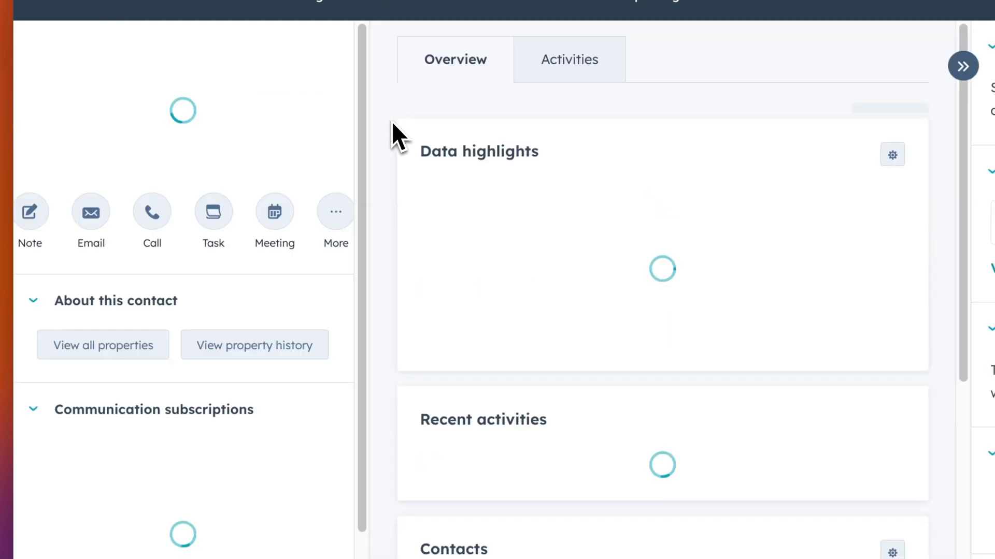
pyautogui.click(304, 338)
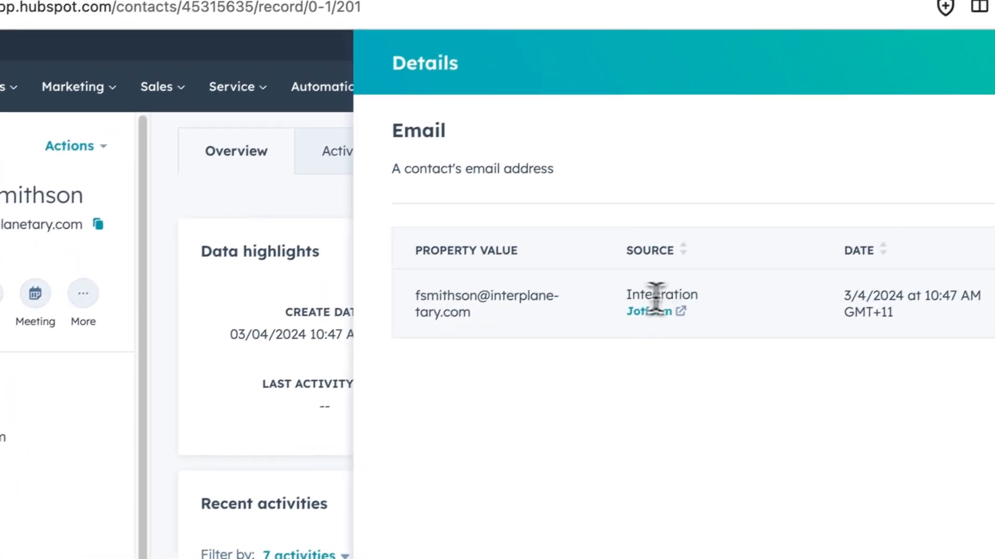
pyautogui.tripleClick(644, 298)
pyautogui.click(761, 323)
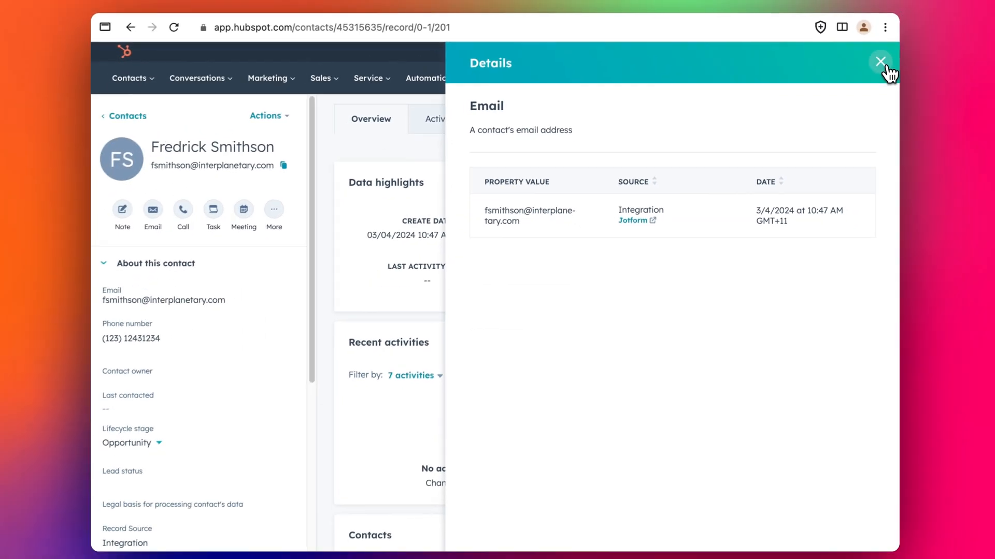
pyautogui.click(882, 63)
# Open the Interplanetary deal and review its record source details.
pyautogui.moveTo(331, 87)
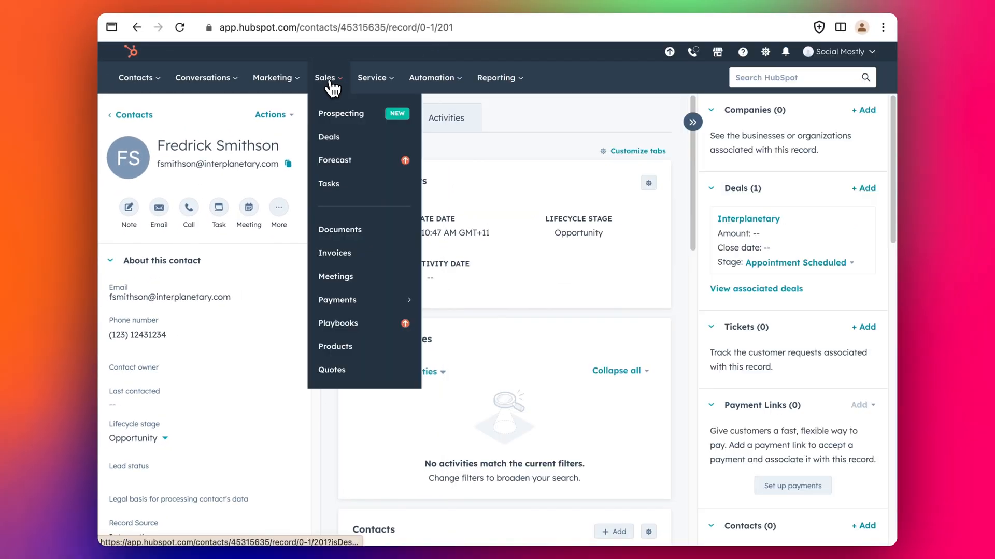
pyautogui.click(330, 136)
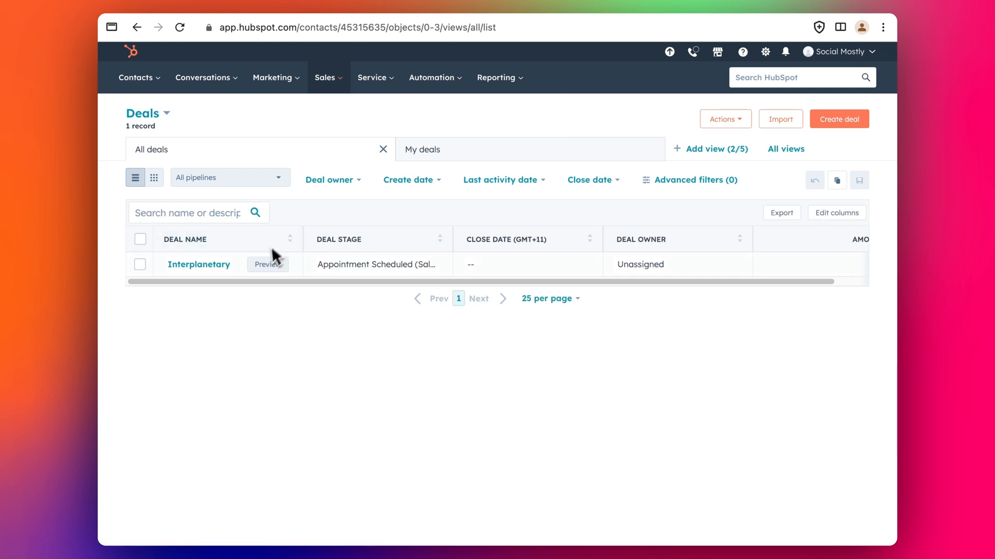
pyautogui.click(198, 265)
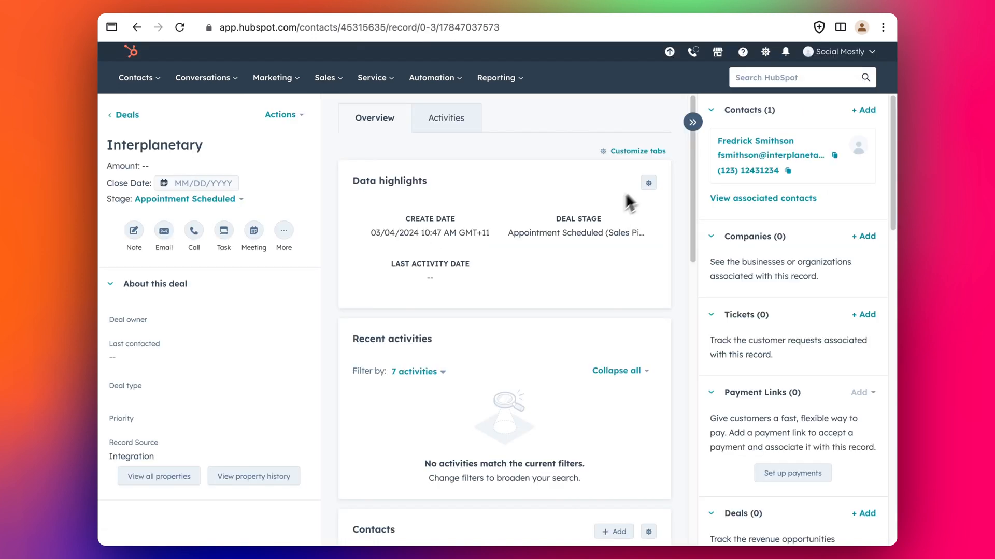
pyautogui.moveTo(772, 146)
pyautogui.scroll(-1, 332, 290)
pyautogui.scroll(1, 332, 289)
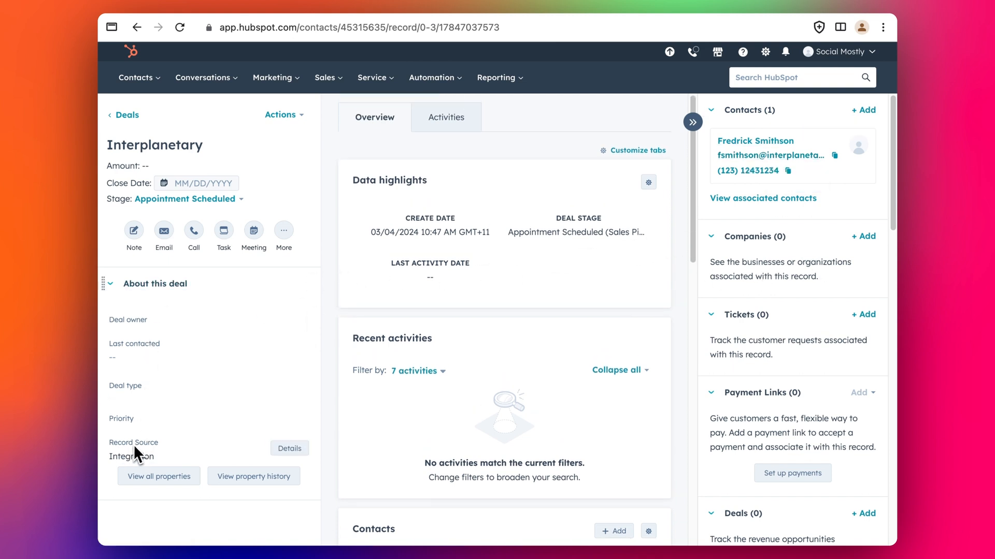
pyautogui.click(298, 450)
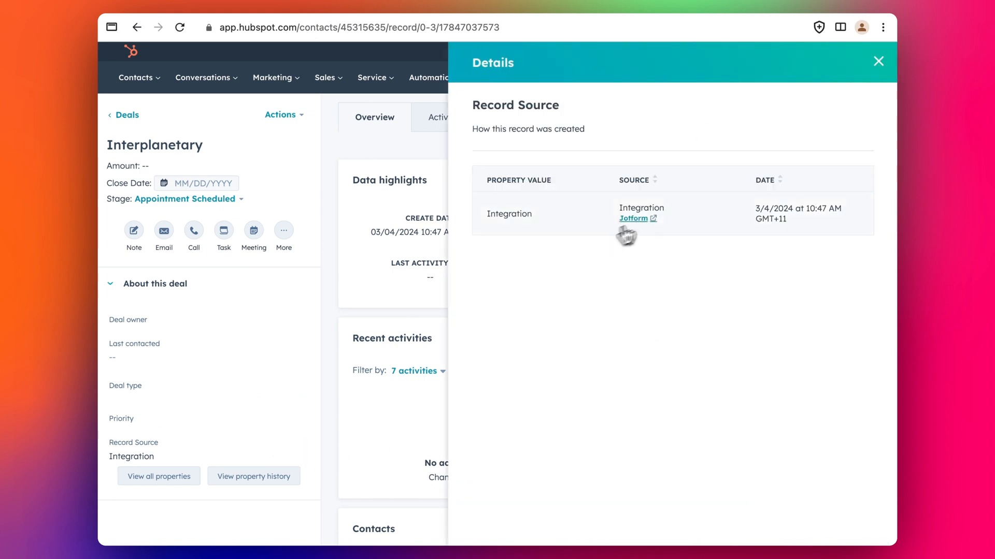
pyautogui.click(878, 62)
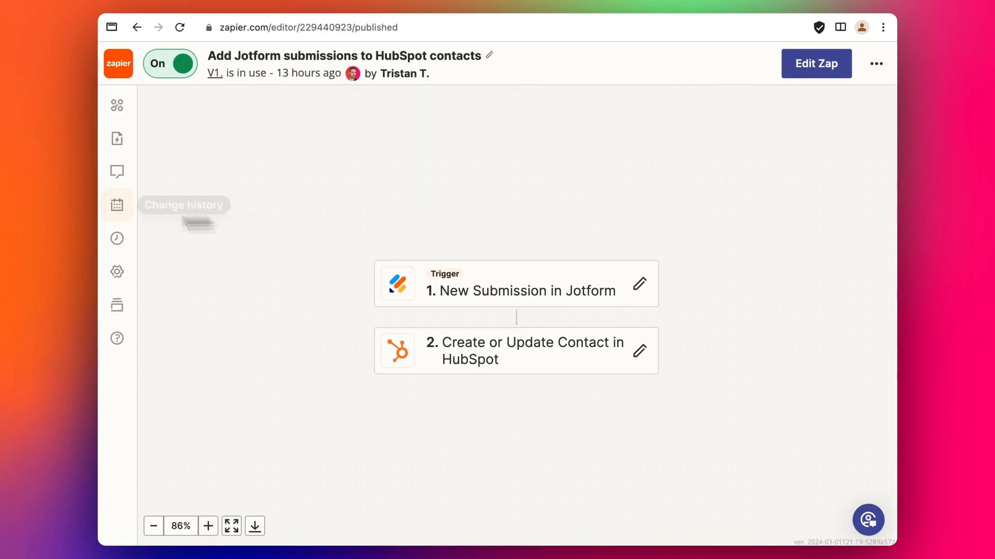
# Open the Zap's successful Mar 04, 2024 10:47:51 run and view the HubSpot contact step's details.
pyautogui.click(122, 244)
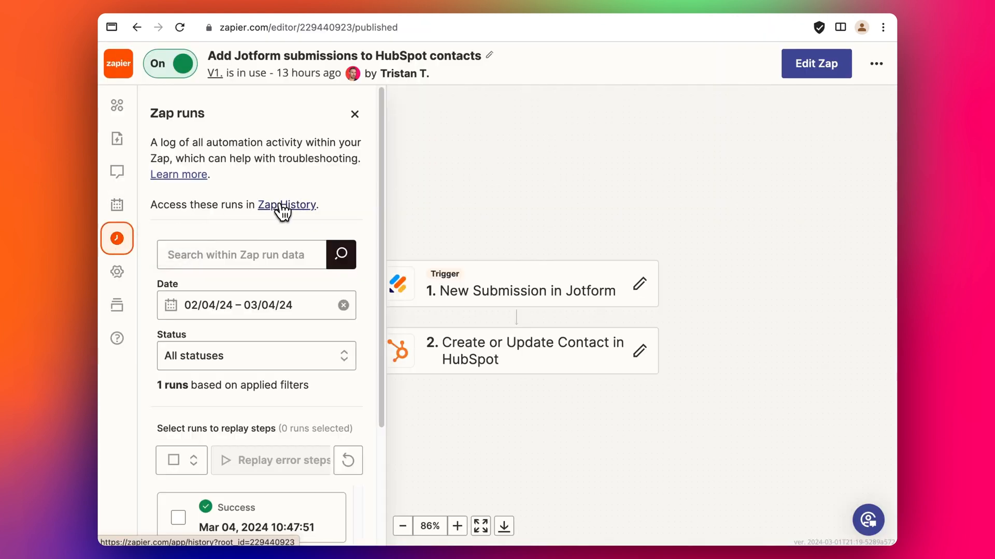
pyautogui.scroll(-3, 287, 246)
pyautogui.scroll(-1, 287, 245)
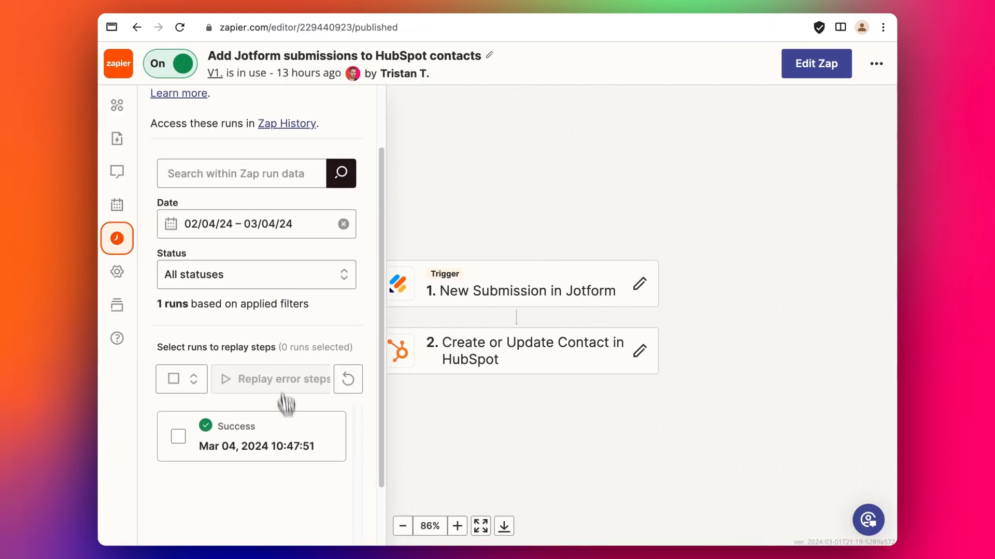
pyautogui.scroll(-1, 287, 418)
pyautogui.click(284, 457)
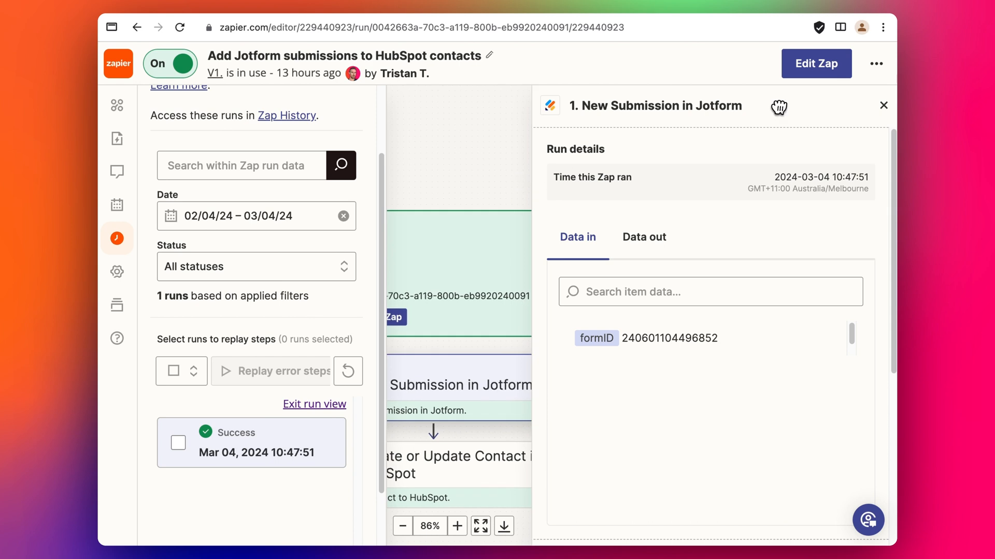
pyautogui.click(884, 105)
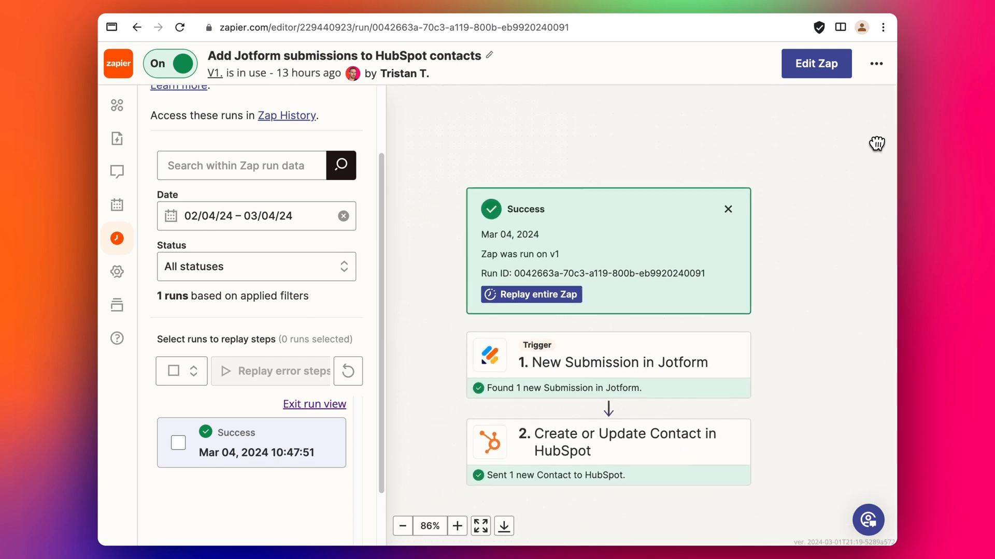
pyautogui.scroll(-1, 594, 403)
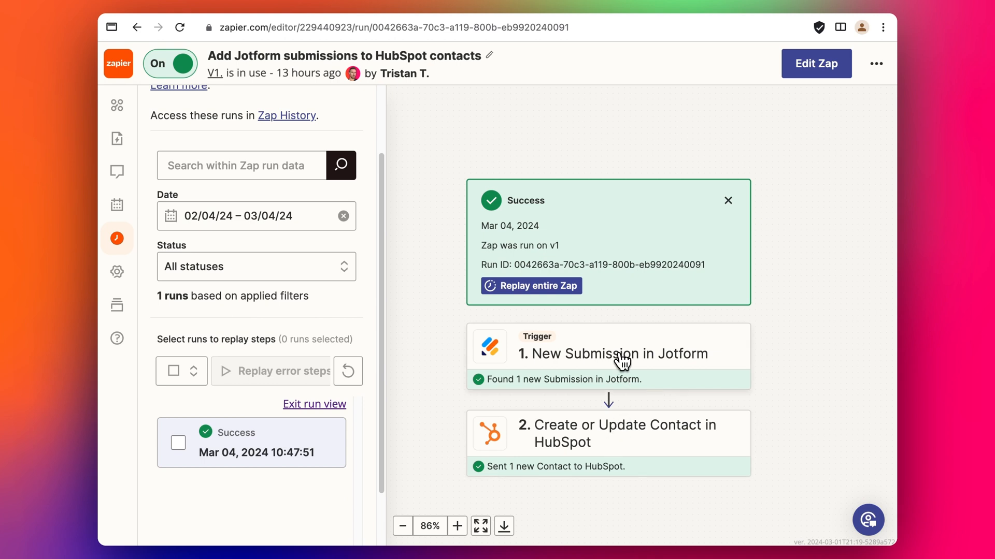
pyautogui.click(610, 440)
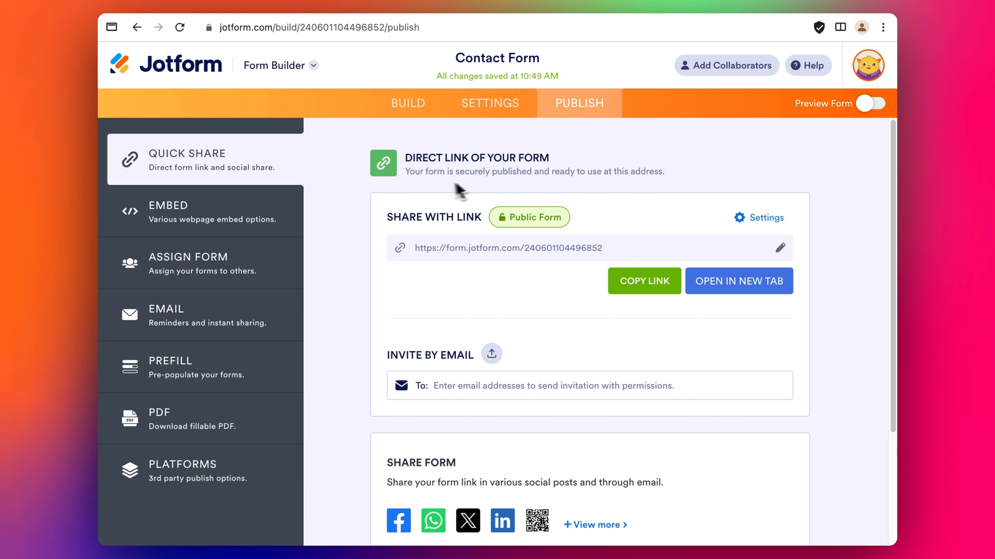
# Open the Contact Form's Settings and go to its Integrations page.
pyautogui.click(504, 104)
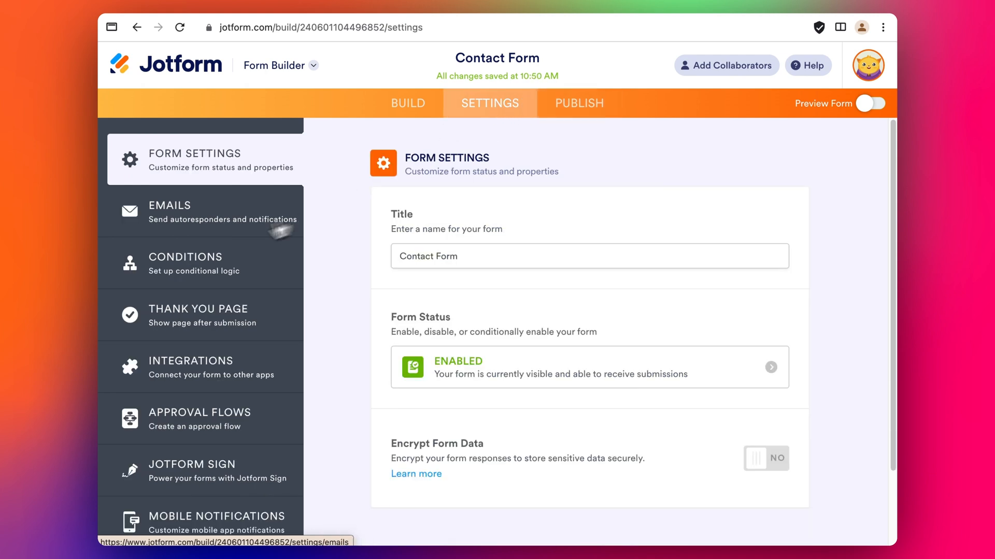
pyautogui.click(207, 369)
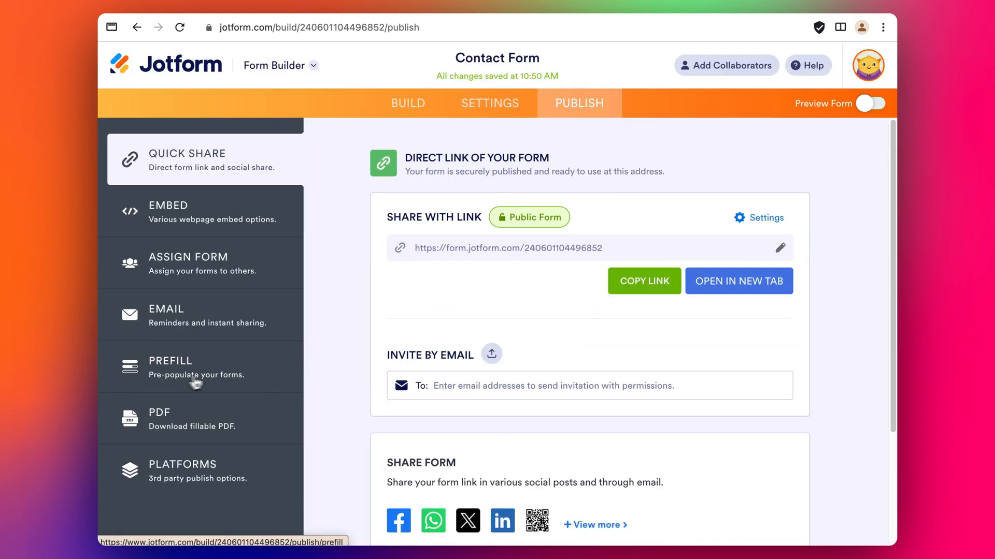
# Bring up the Prefill options and scroll through sources such as Salesforce and HubSpot Prefill.
pyautogui.click(199, 369)
pyautogui.scroll(-5, 534, 325)
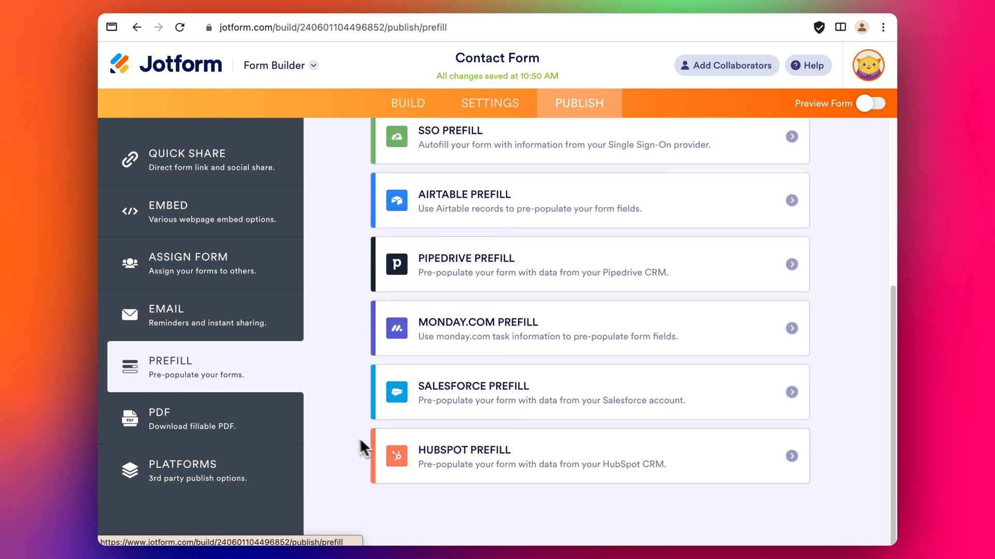
pyautogui.scroll(5, 362, 444)
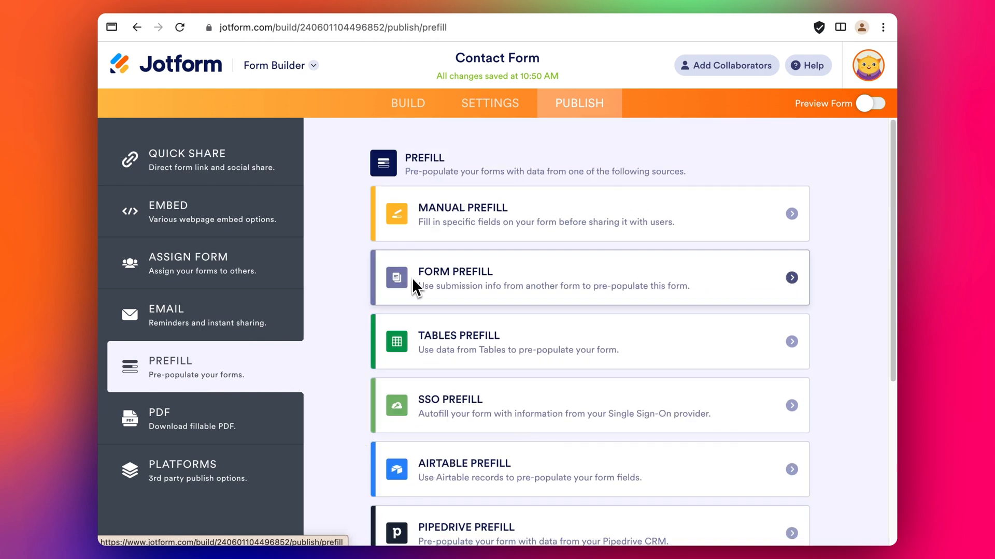